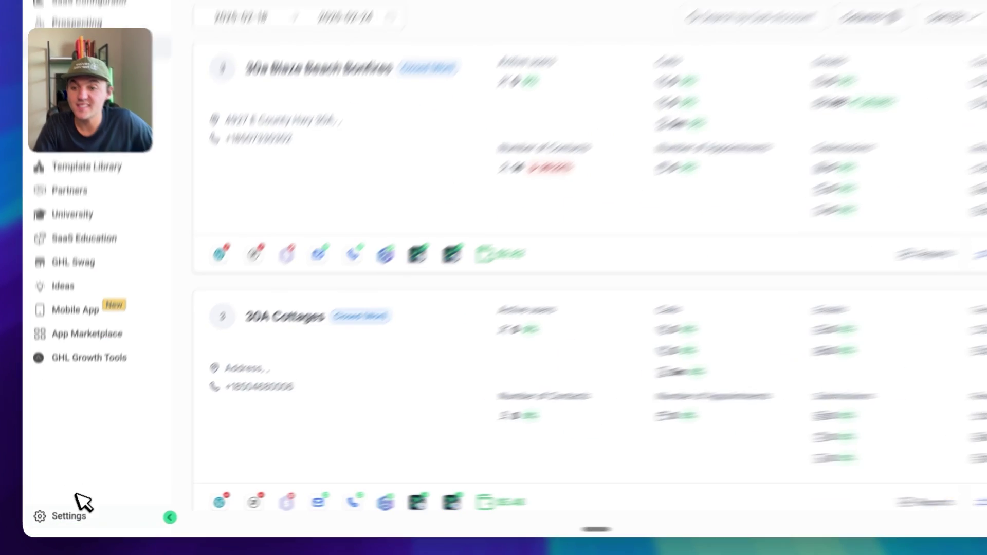
Go to Settings > Email Services > Dedicated Domain And IP and begin adding a new domain.
{"action": "left_click", "coordinate": [77, 516]}
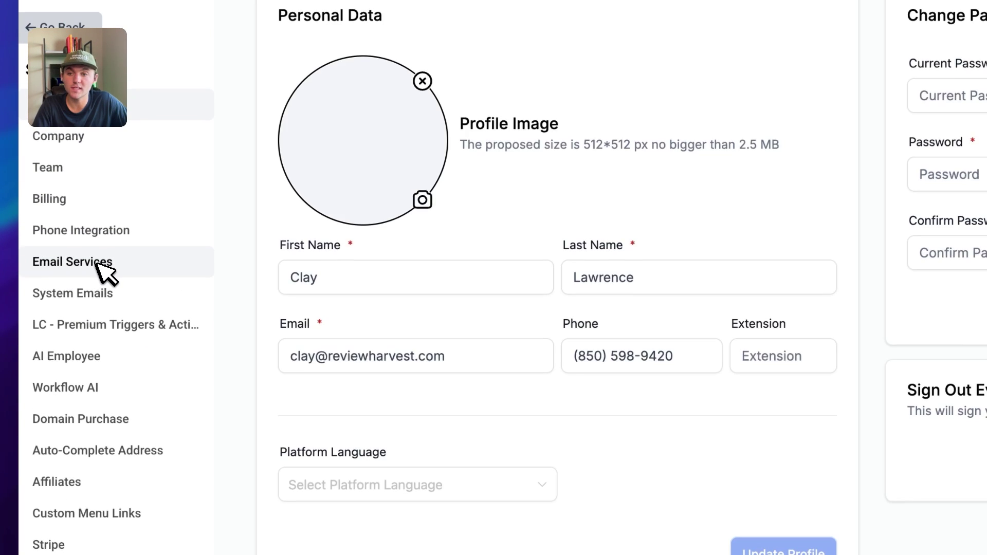
{"action": "left_click", "coordinate": [98, 264]}
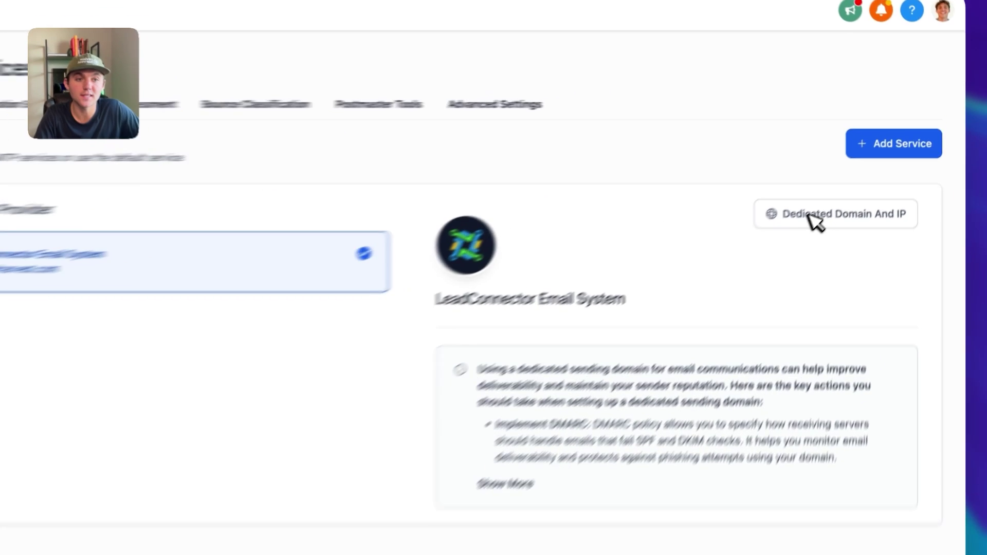
{"action": "left_click", "coordinate": [828, 185]}
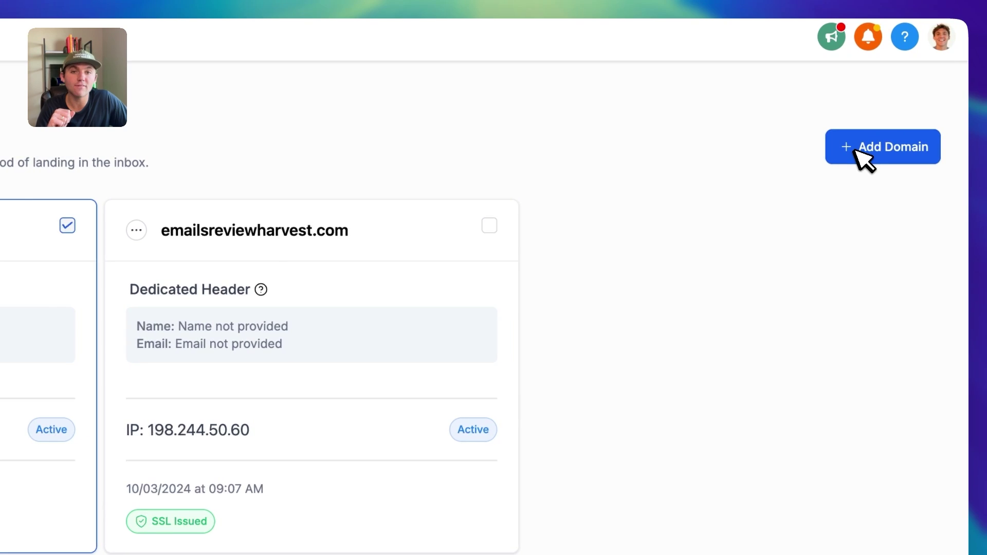
{"action": "left_click", "coordinate": [860, 156]}
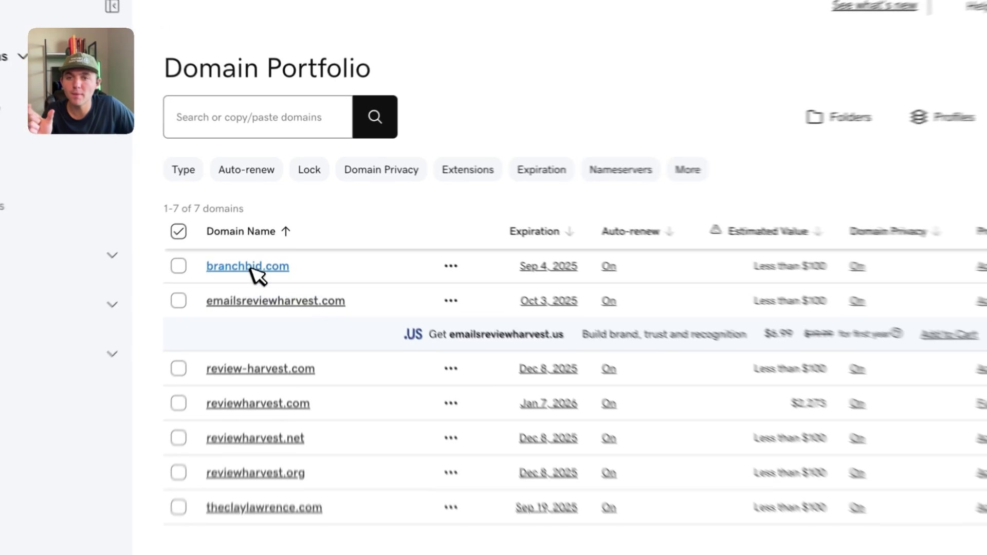
Open branchbid.com in GoDaddy's Domain Portfolio and scroll to its DNS records table.
{"action": "left_click", "coordinate": [247, 281]}
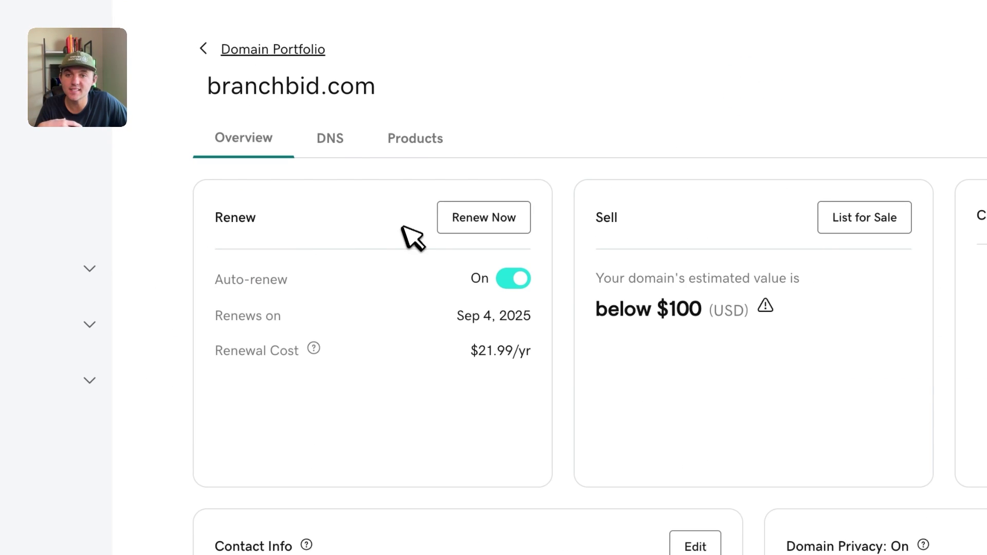
{"action": "left_click", "coordinate": [339, 146]}
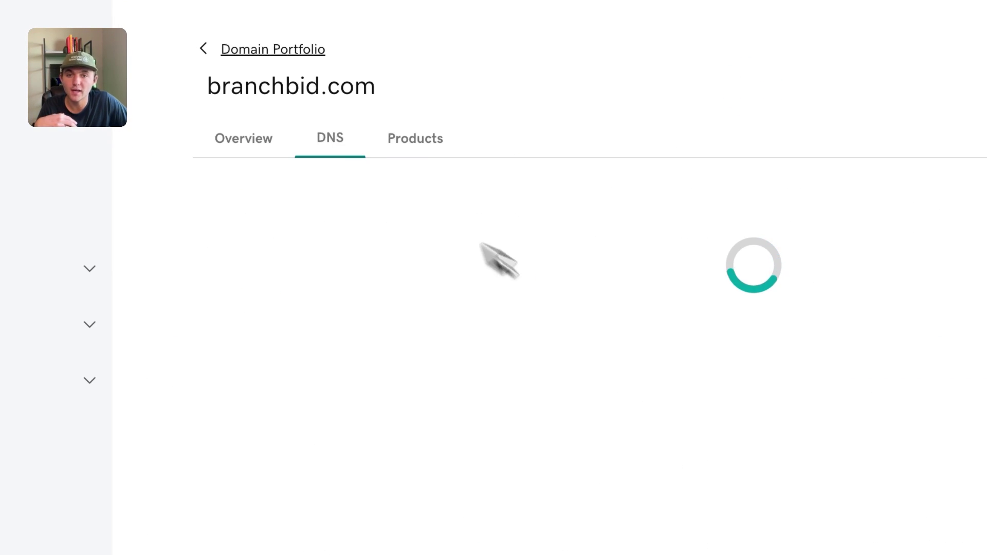
{"action": "scroll", "coordinate": [655, 375], "scroll_direction": "down", "scroll_amount": 4}
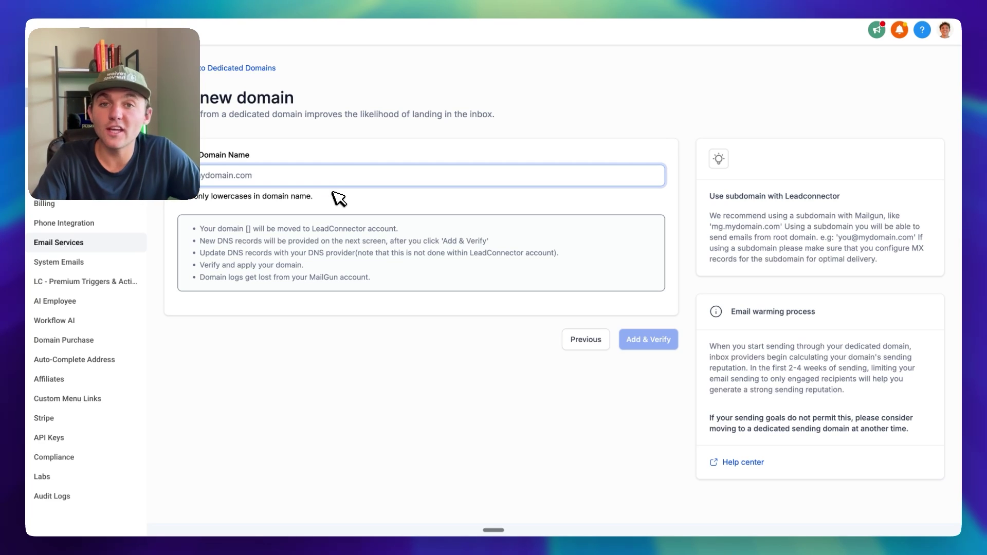
Enter email.branchbid.com as the domain name and submit it with Add & Verify.
{"action": "type", "text": "b"}
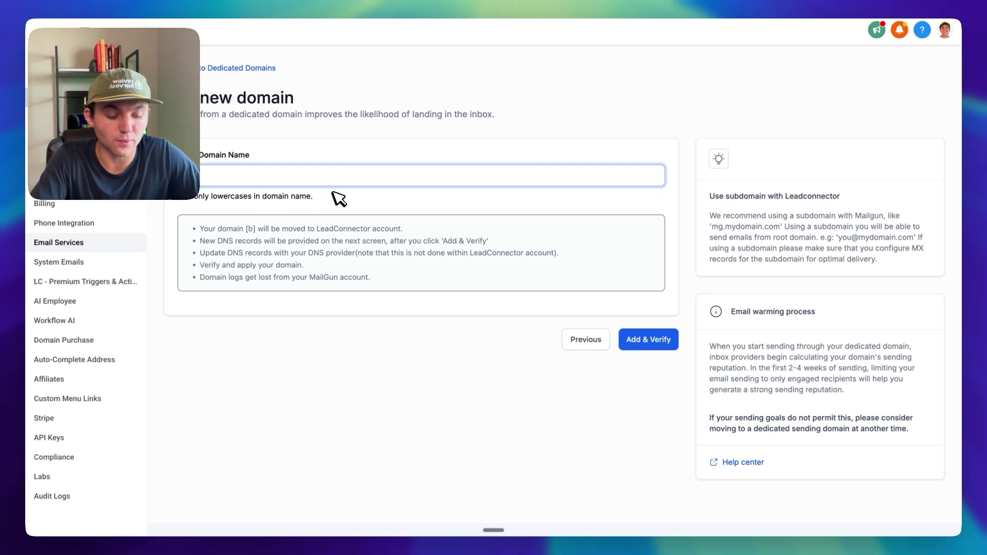
{"action": "type", "text": ".branchbid.com"}
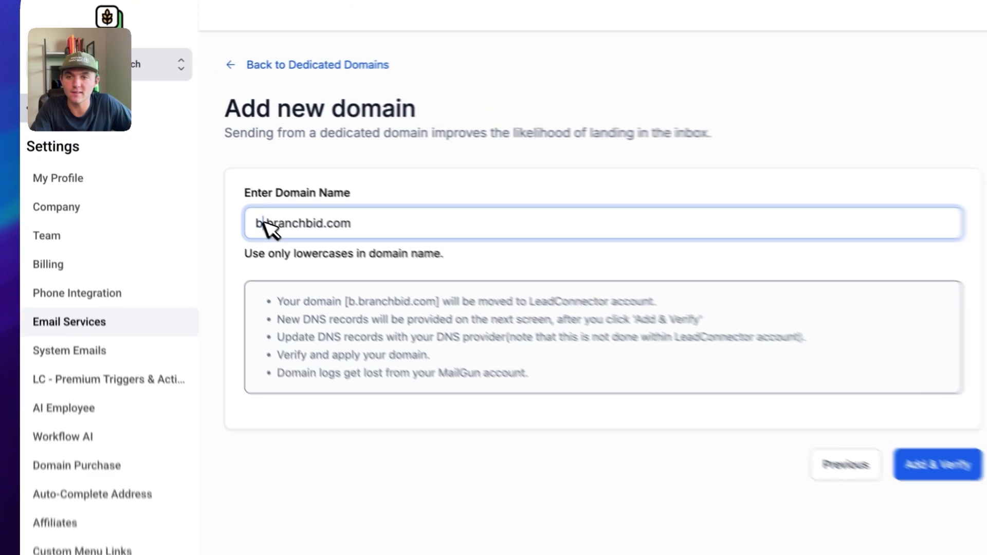
{"action": "left_click", "coordinate": [187, 177]}
{"action": "key", "text": "BackSpace"}
{"action": "type", "text": "email"}
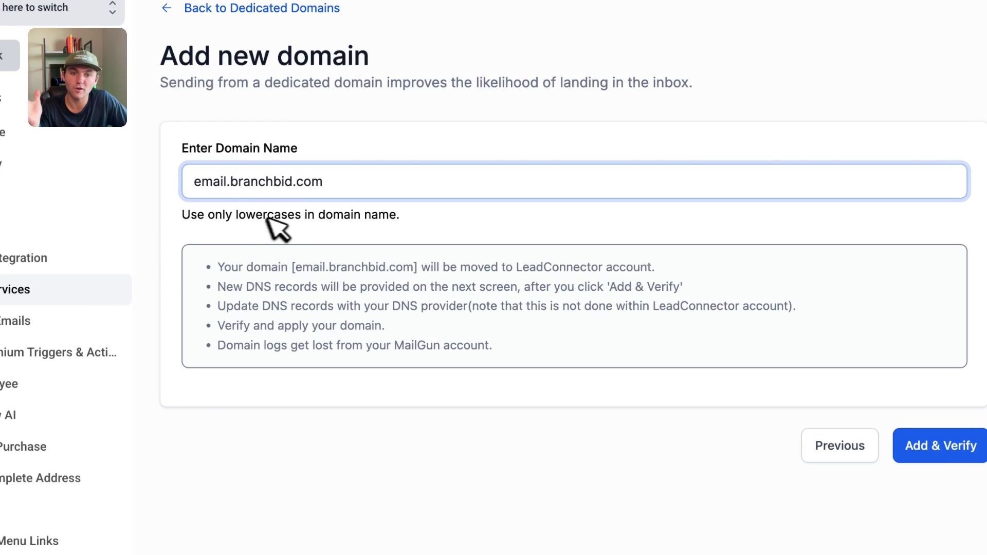
{"action": "left_click", "coordinate": [921, 447]}
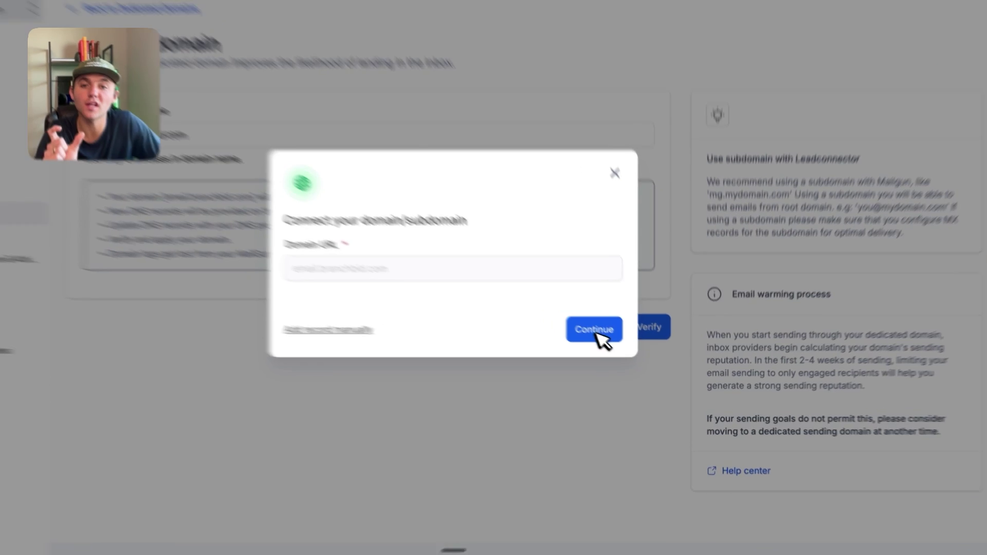
Authorize GoDaddy to connect email.branchbid.com and approve the LeadConnector email records.
{"action": "left_click", "coordinate": [613, 342]}
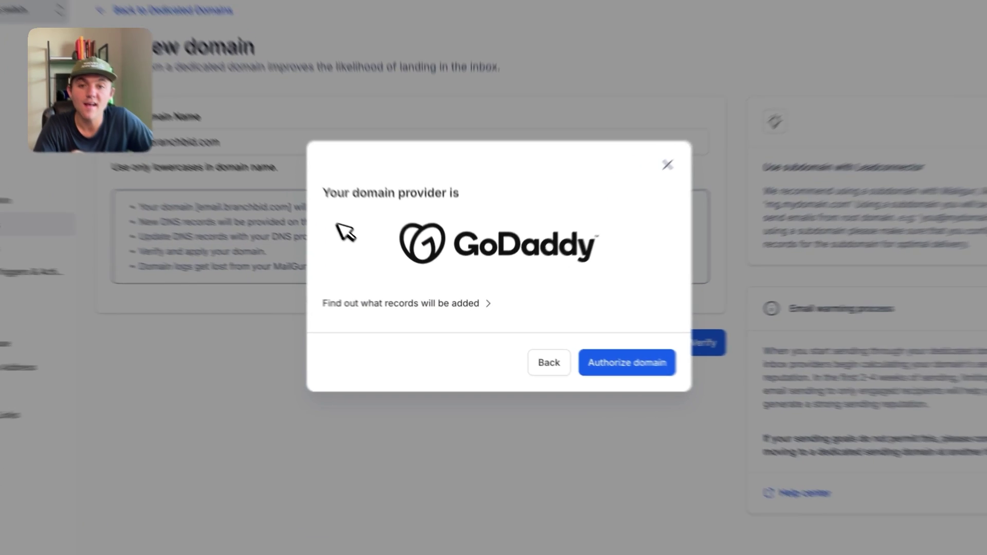
{"action": "left_click_drag", "start_coordinate": [364, 243], "coordinate": [557, 277]}
{"action": "left_click", "coordinate": [668, 379]}
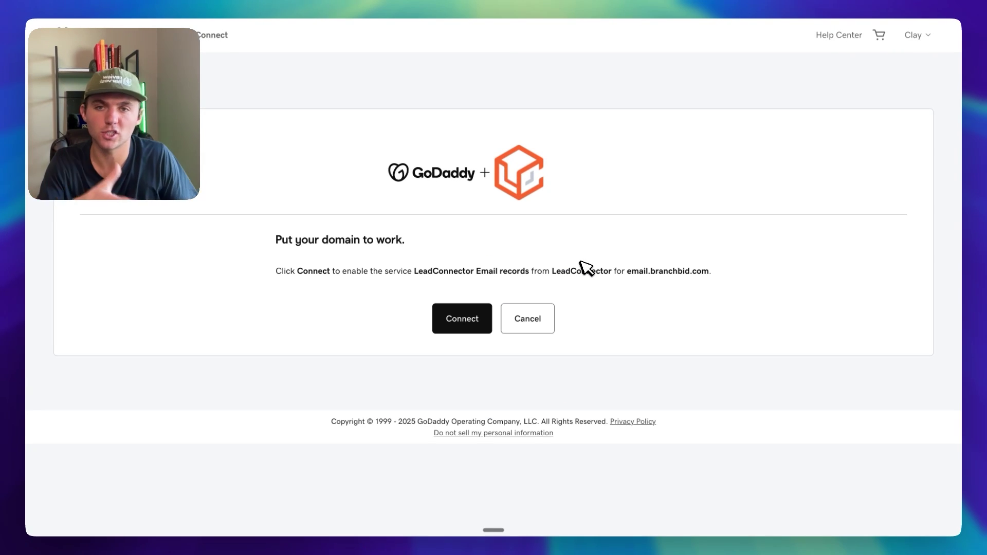
{"action": "left_click", "coordinate": [462, 318]}
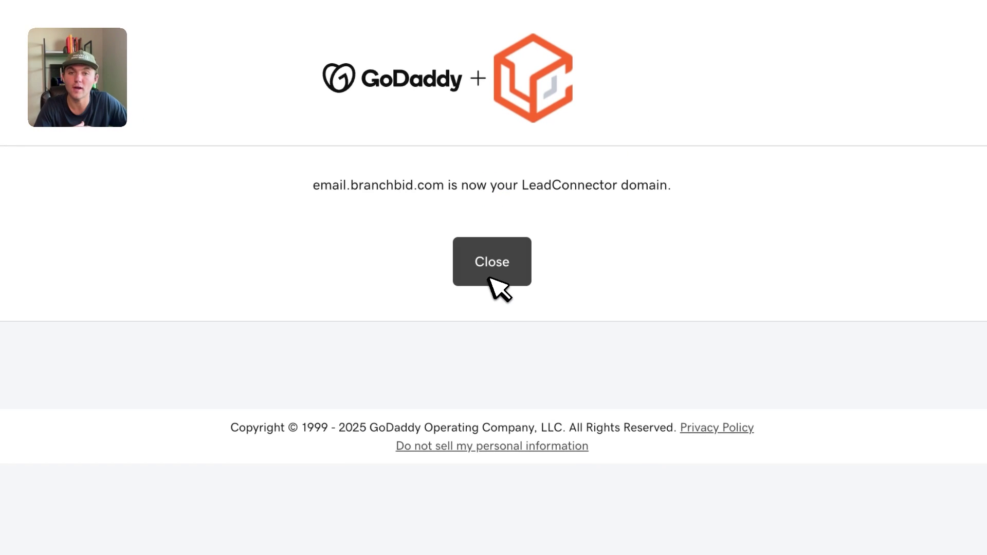
{"action": "left_click", "coordinate": [492, 273]}
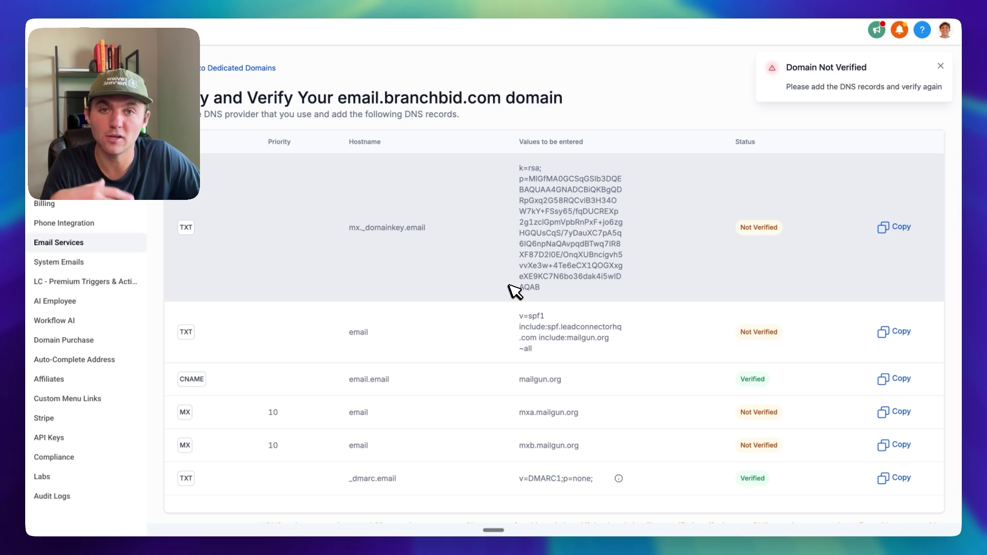
Re-verify the domain's DNS records, then select the mx._domainkey.email hostname to copy.
{"action": "scroll", "coordinate": [410, 273], "scroll_direction": "down", "scroll_amount": 2}
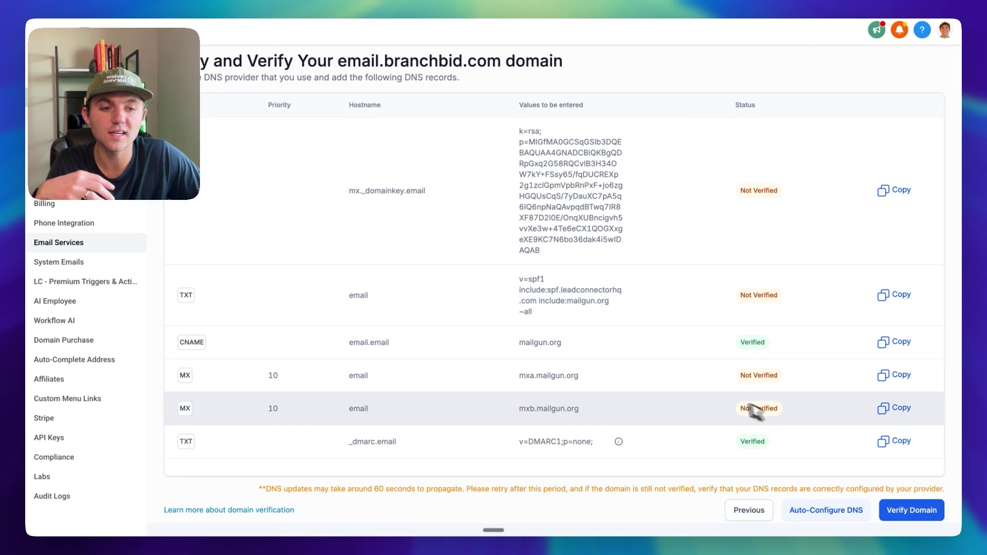
{"action": "left_click", "coordinate": [898, 510]}
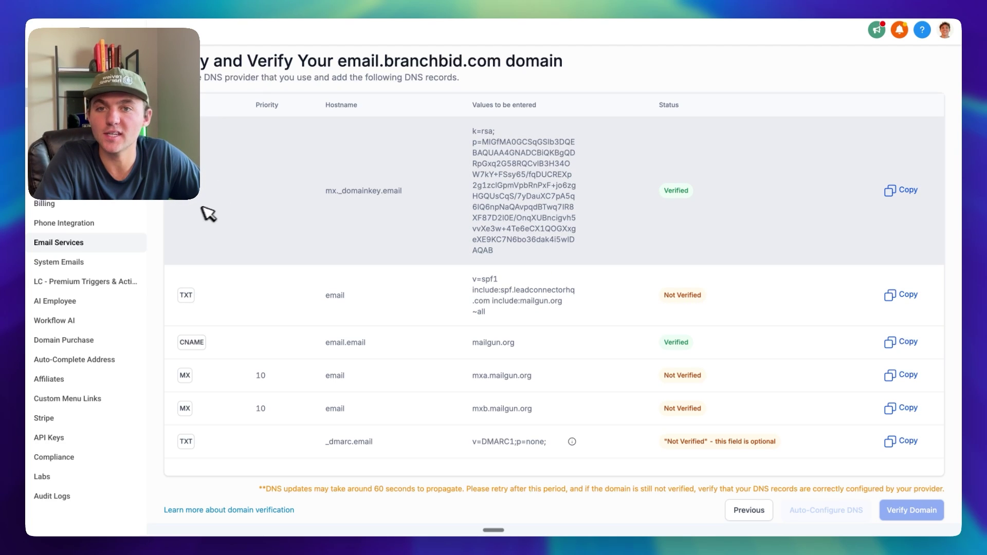
{"action": "left_click_drag", "start_coordinate": [438, 195], "coordinate": [325, 192]}
{"action": "key", "text": "ctrl+c"}
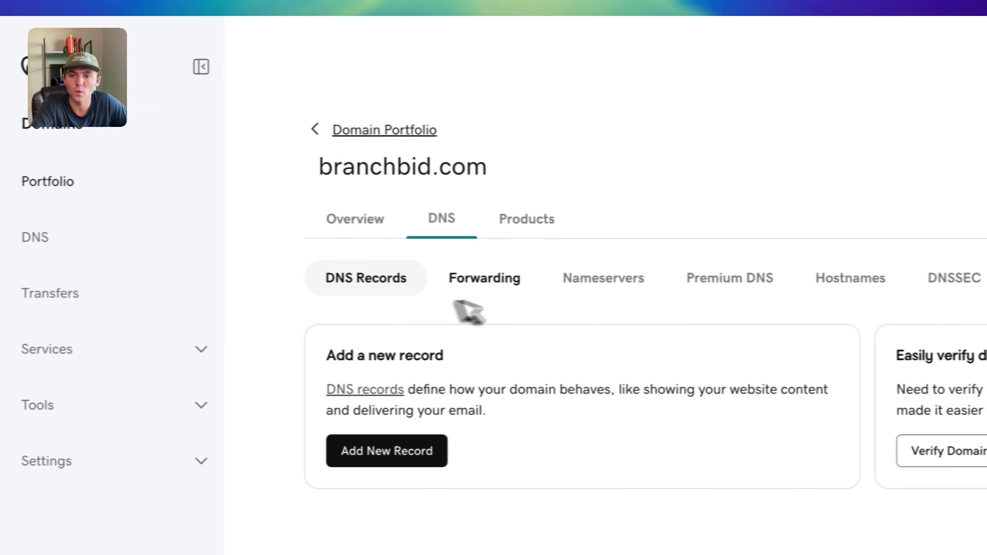
Add a GoDaddy TXT record named mx._domainkey.email with the DKIM key as its value.
{"action": "left_click", "coordinate": [312, 315]}
{"action": "scroll", "coordinate": [326, 299], "scroll_direction": "down", "scroll_amount": 3}
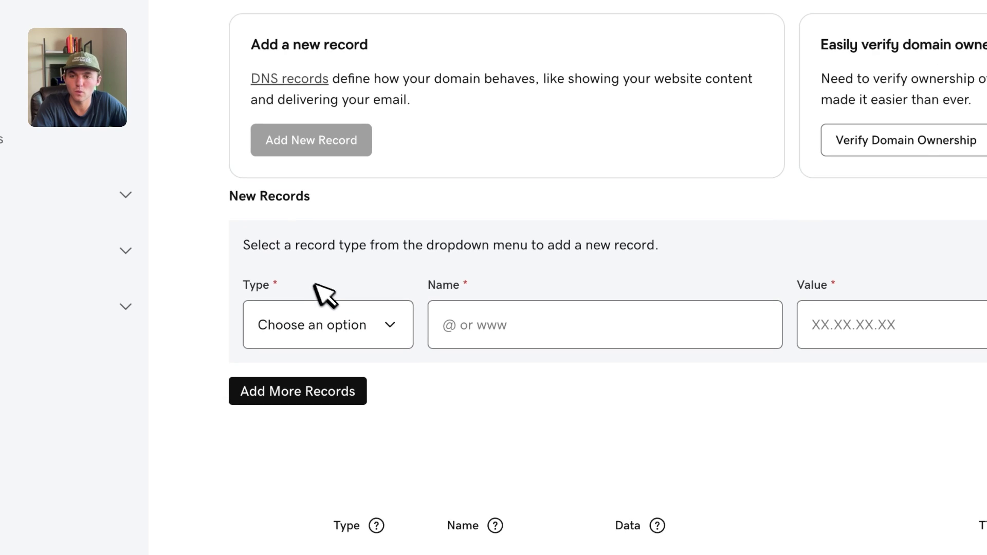
{"action": "left_click", "coordinate": [373, 329]}
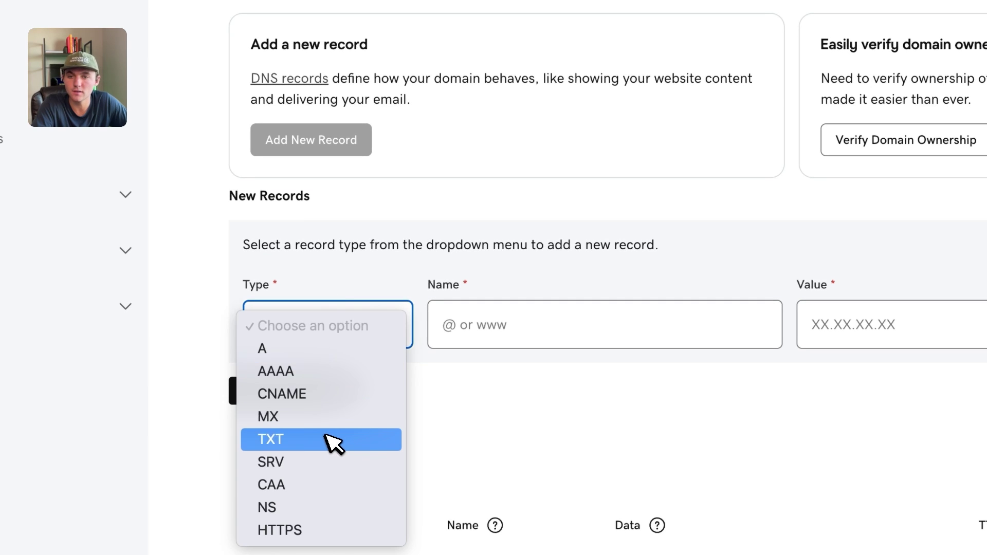
{"action": "left_click", "coordinate": [326, 439]}
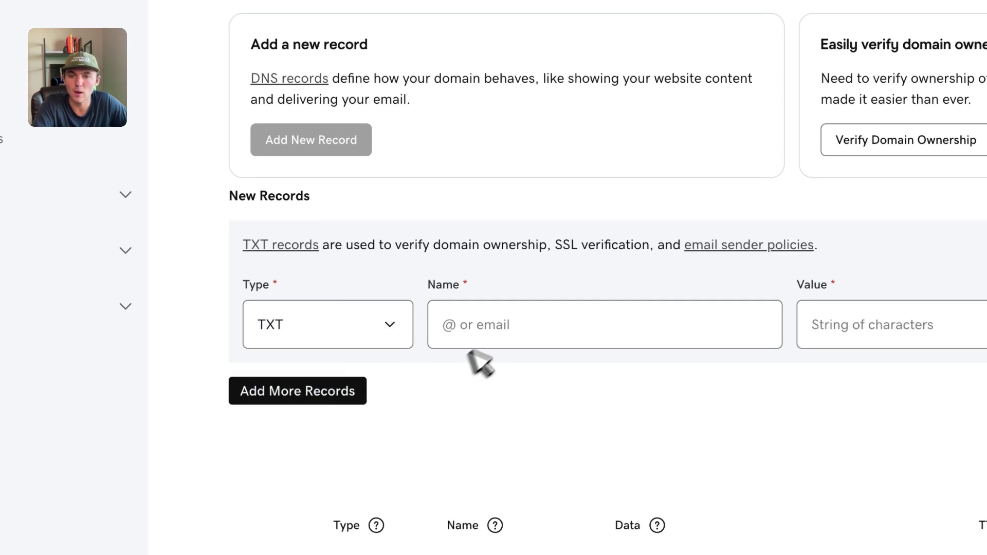
{"action": "left_click", "coordinate": [494, 324]}
{"action": "key", "text": "ctrl+v"}
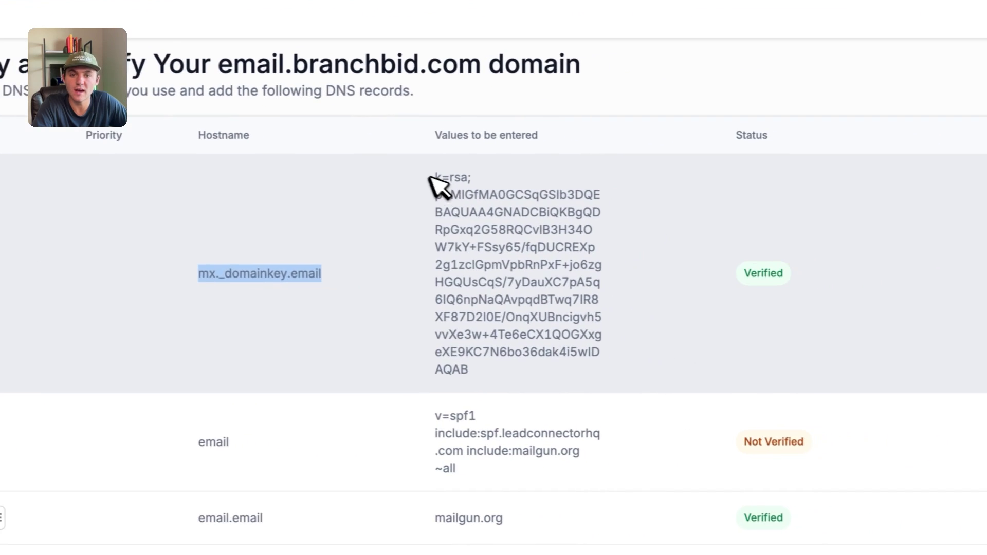
{"action": "left_click_drag", "start_coordinate": [427, 177], "coordinate": [595, 385]}
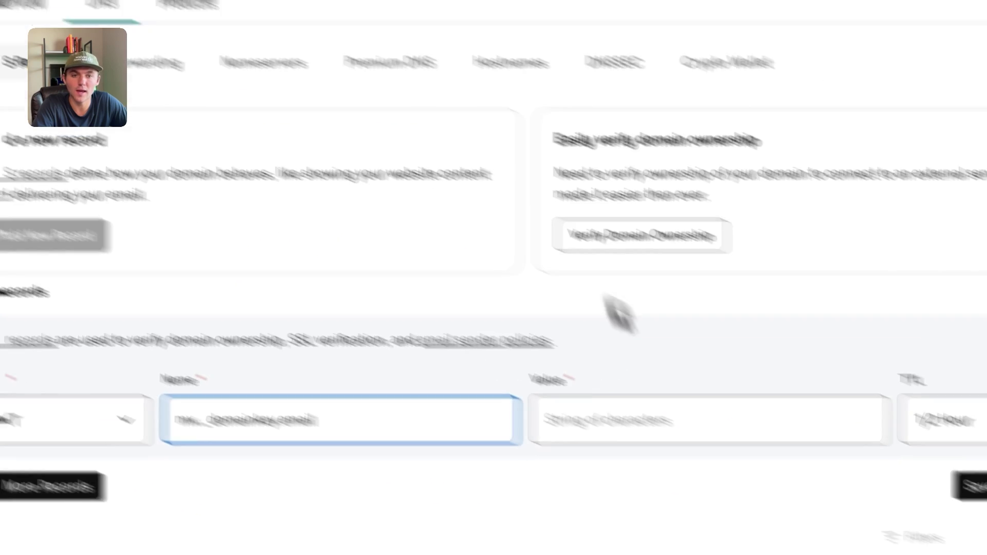
{"action": "left_click", "coordinate": [623, 422]}
{"action": "key", "text": "ctrl+v"}
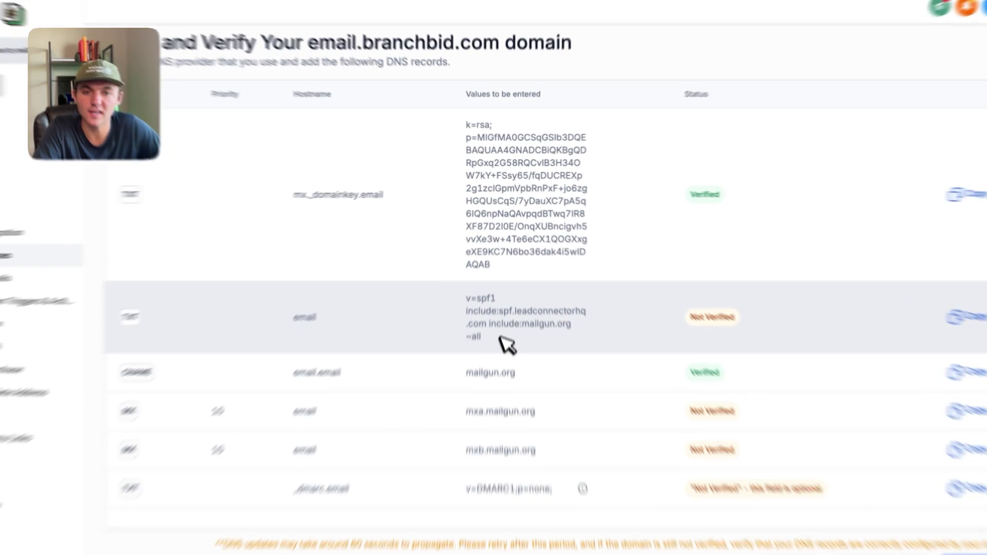
Add a TXT record named email holding the copied SPF value.
{"action": "triple_click", "coordinate": [480, 289]}
{"action": "key", "text": "ctrl+c"}
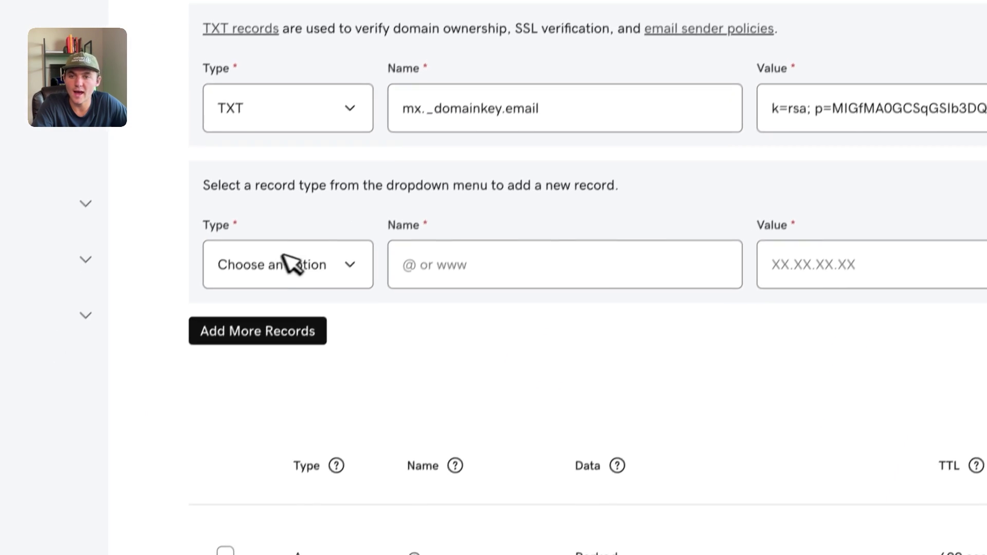
{"action": "left_click", "coordinate": [298, 264]}
{"action": "left_click", "coordinate": [237, 360]}
{"action": "left_click", "coordinate": [452, 257]}
{"action": "type", "text": "email"}
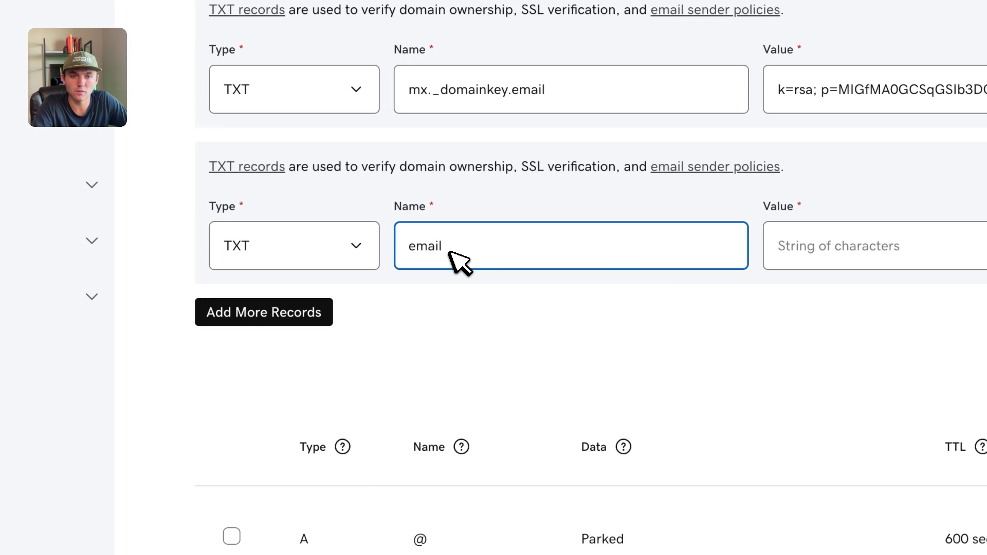
{"action": "left_click", "coordinate": [823, 252]}
{"action": "key", "text": "ctrl+v"}
Add a CNAME record named email.email pointing to mailgun.org.
{"action": "left_click", "coordinate": [13, 317]}
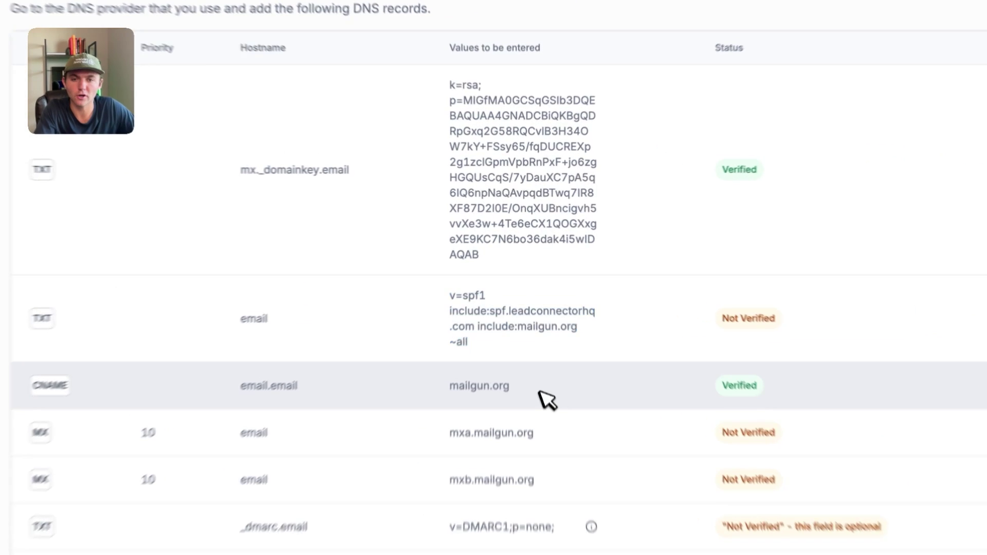
{"action": "double_click", "coordinate": [481, 328]}
{"action": "key", "text": "ctrl+c"}
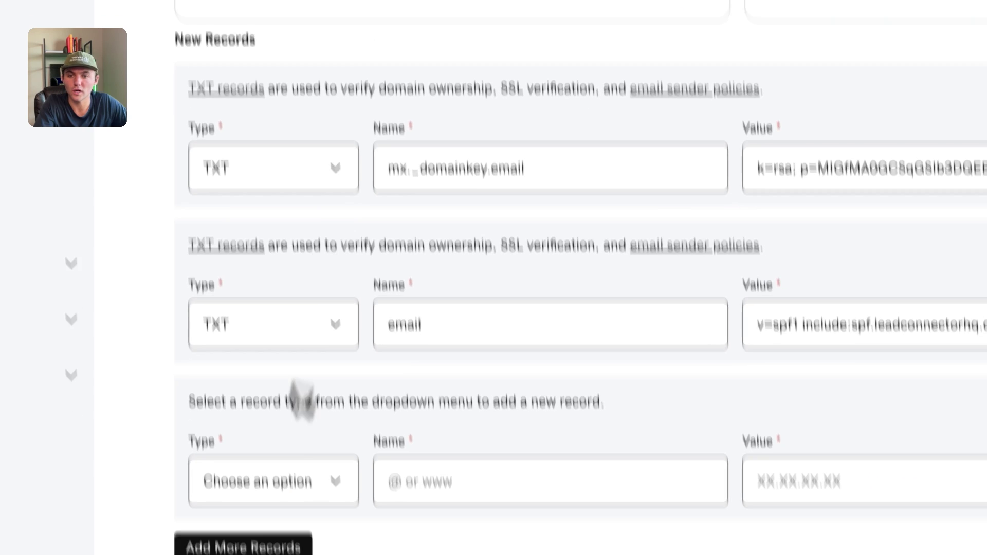
{"action": "scroll", "coordinate": [288, 407], "scroll_direction": "down", "scroll_amount": 2}
{"action": "left_click", "coordinate": [275, 397]}
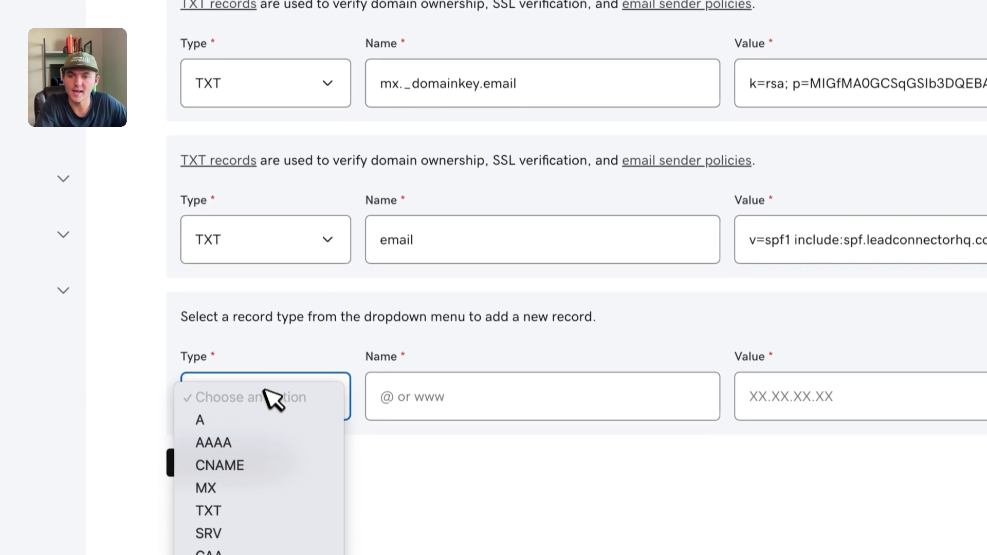
{"action": "left_click", "coordinate": [278, 450]}
{"action": "left_click", "coordinate": [435, 396]}
{"action": "type", "text": "email.email"}
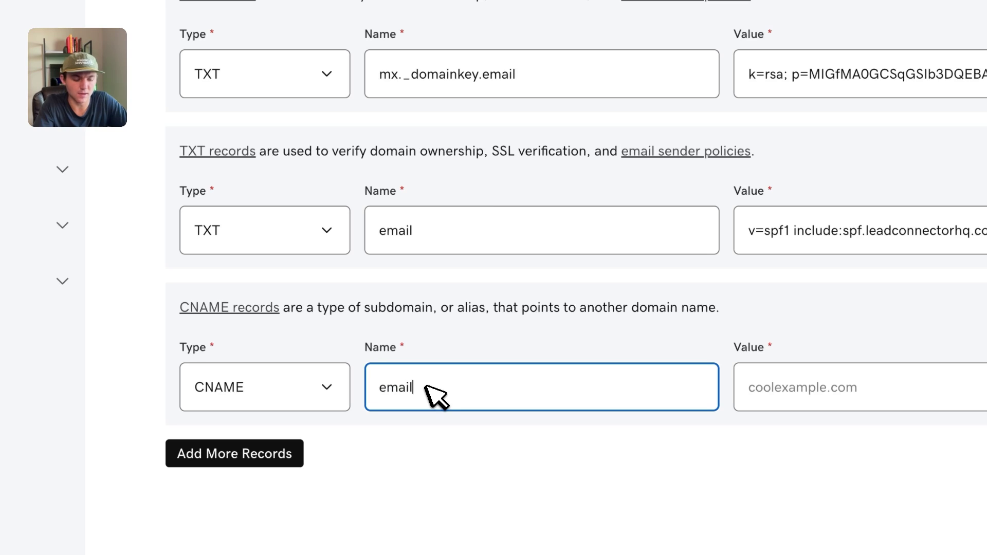
{"action": "left_click", "coordinate": [880, 400]}
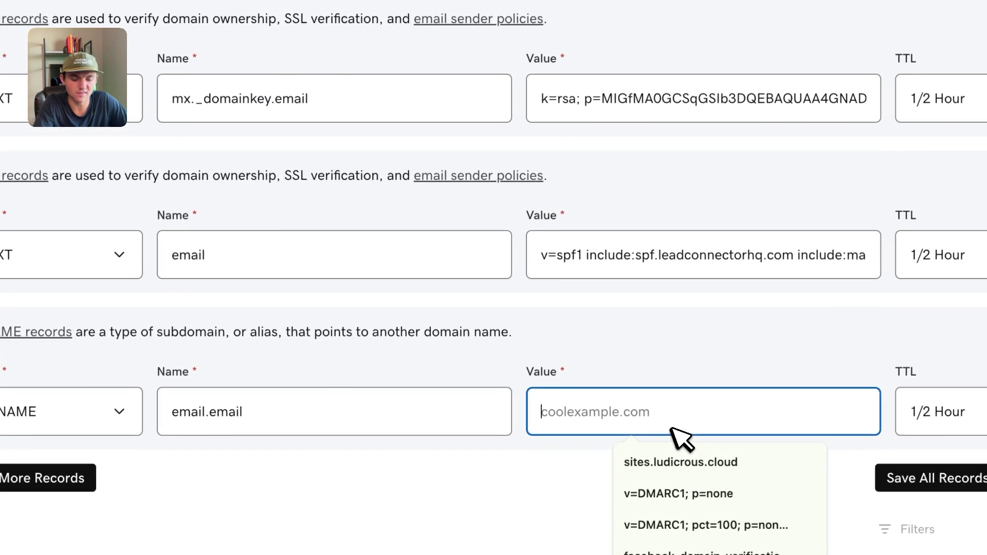
{"action": "key", "text": "ctrl+v"}
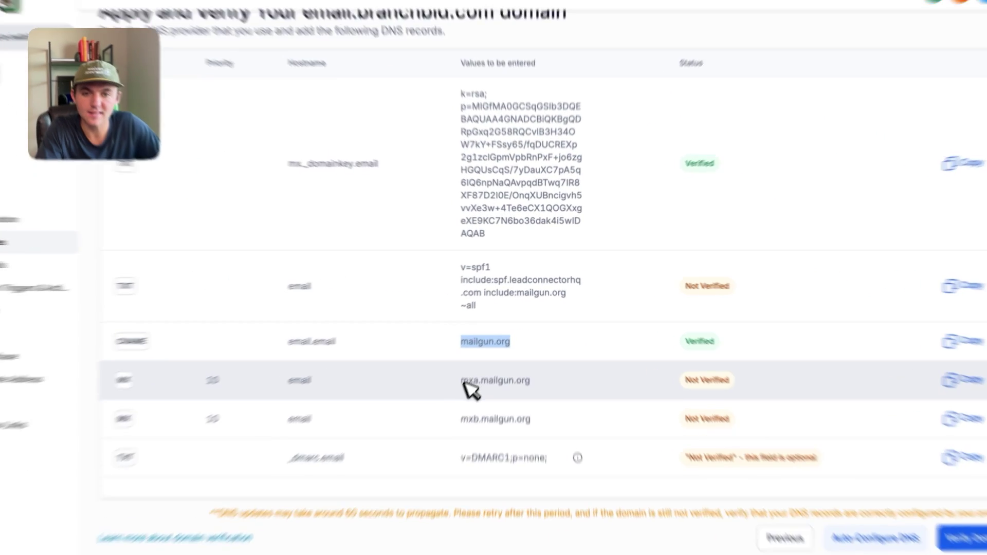
Add an MX record for email with mxa.mailgun.org as its mail server value.
{"action": "double_click", "coordinate": [520, 361]}
{"action": "key", "text": "ctrl+c"}
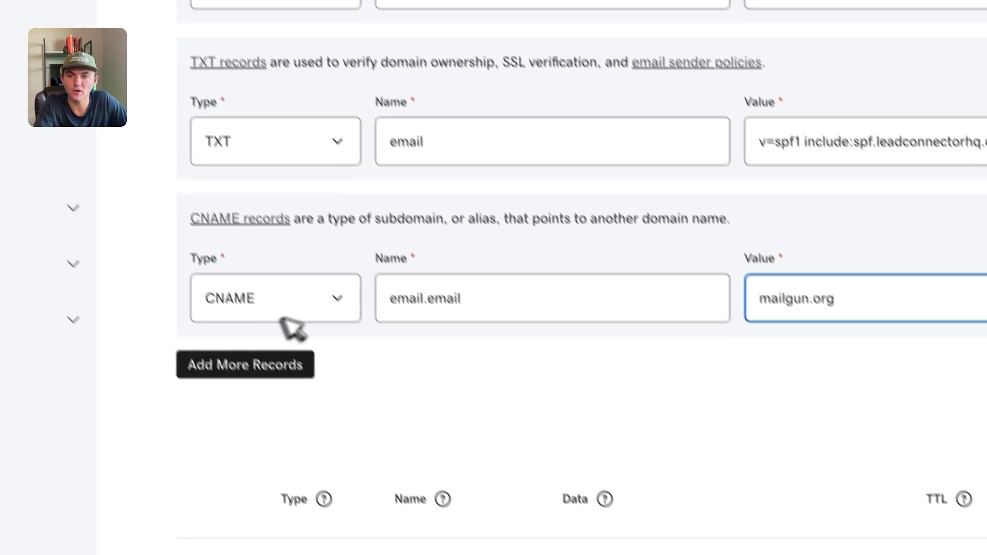
{"action": "left_click", "coordinate": [273, 367]}
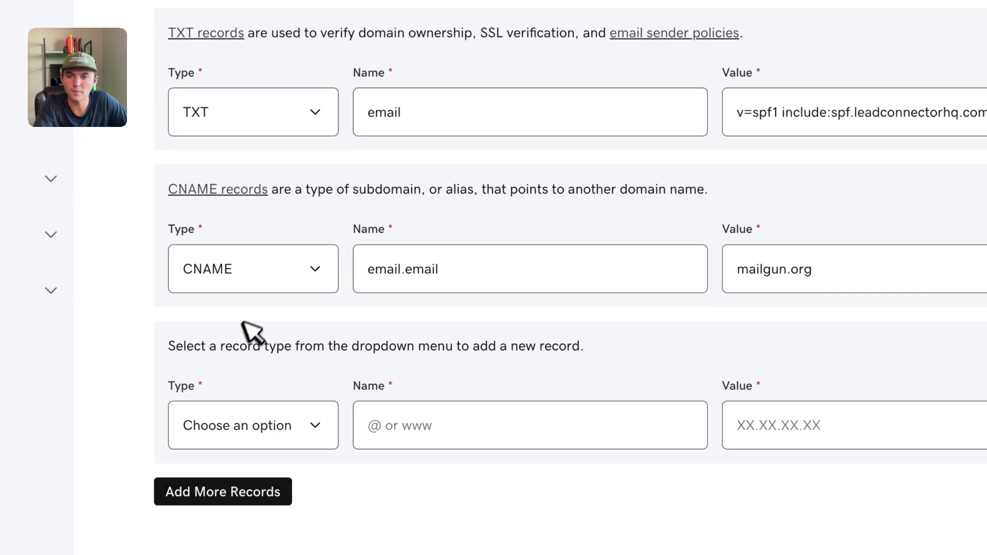
{"action": "scroll", "coordinate": [278, 350], "scroll_direction": "down", "scroll_amount": 2}
{"action": "left_click", "coordinate": [284, 352]}
{"action": "left_click", "coordinate": [234, 432]}
{"action": "left_click", "coordinate": [418, 338]}
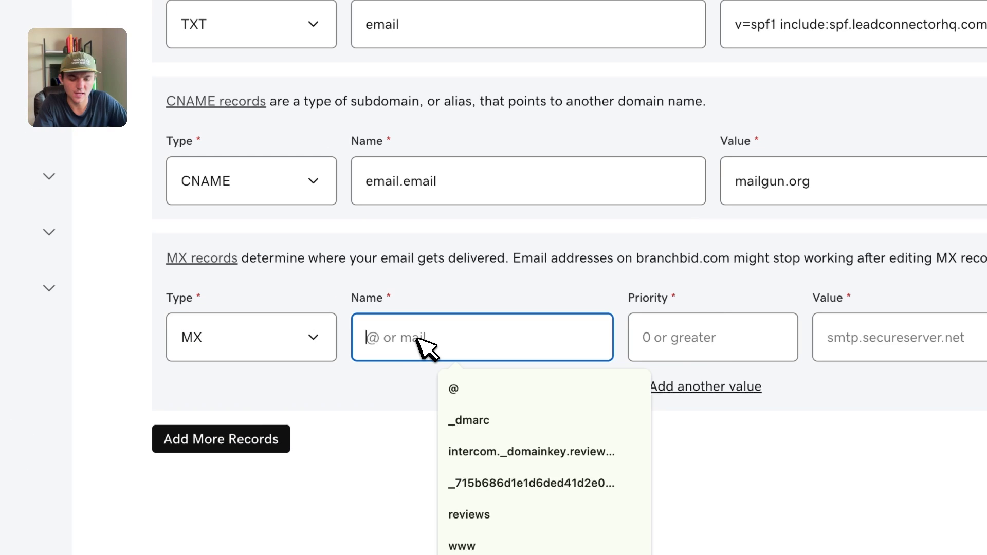
{"action": "type", "text": "email"}
{"action": "left_click", "coordinate": [683, 327]}
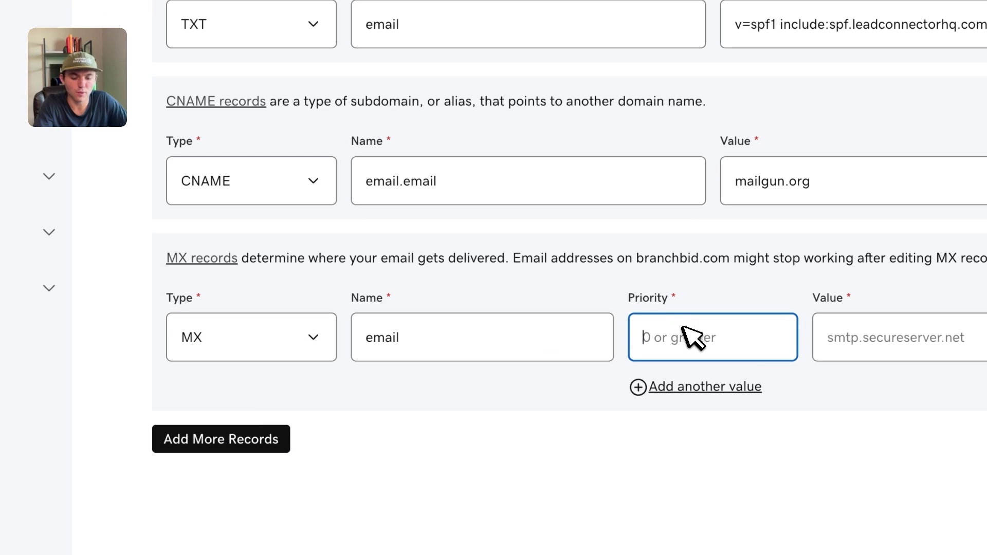
{"action": "left_click", "coordinate": [854, 350]}
{"action": "key", "text": "ctrl+v"}
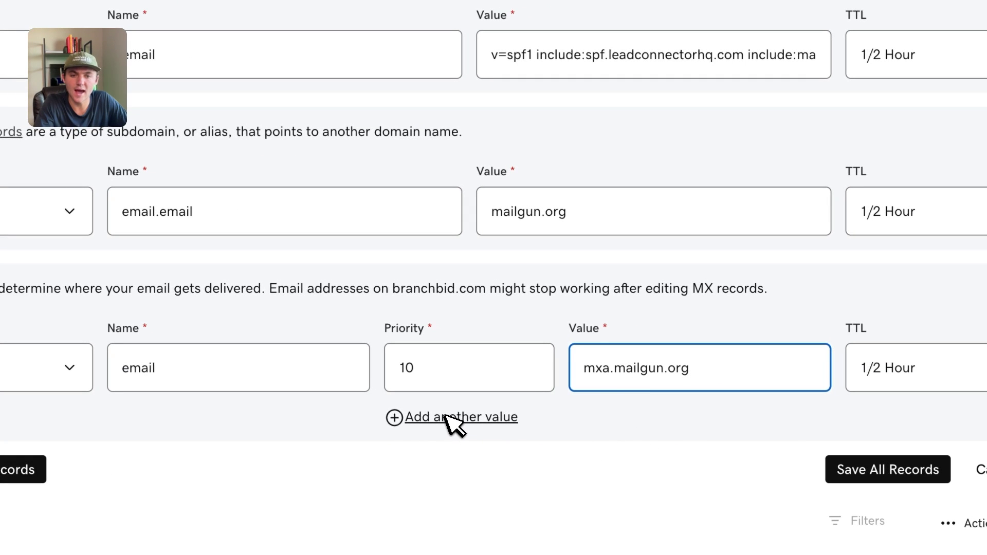
Add a second MX value mxb.mailgun.org with priority 10.
{"action": "left_click", "coordinate": [453, 417]}
{"action": "left_click", "coordinate": [452, 440]}
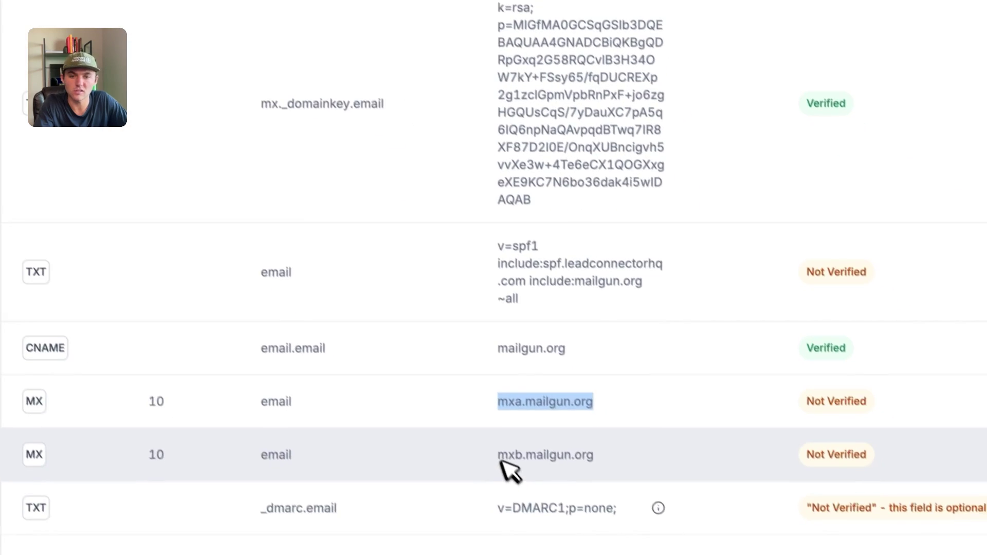
{"action": "left_click_drag", "start_coordinate": [499, 455], "coordinate": [592, 452]}
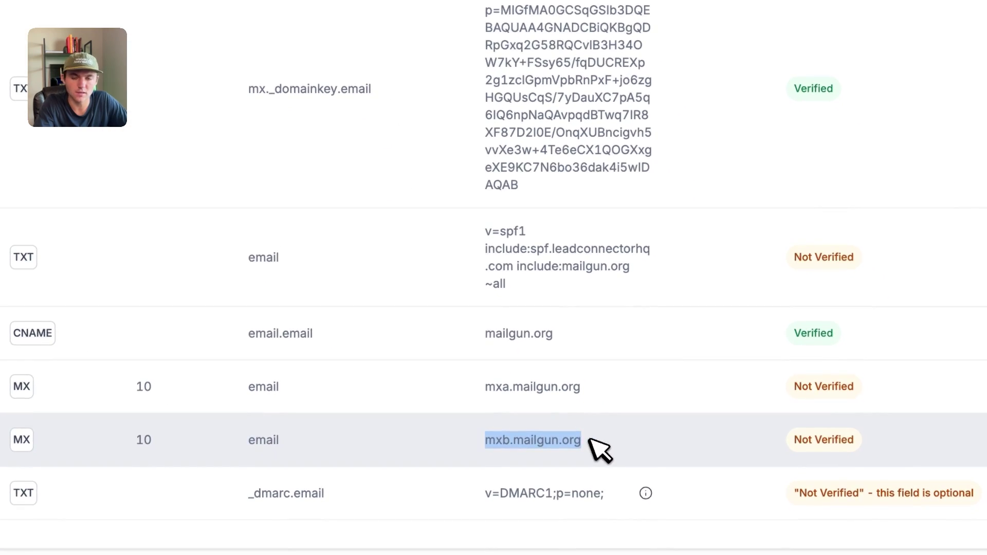
{"action": "type", "text": "10"}
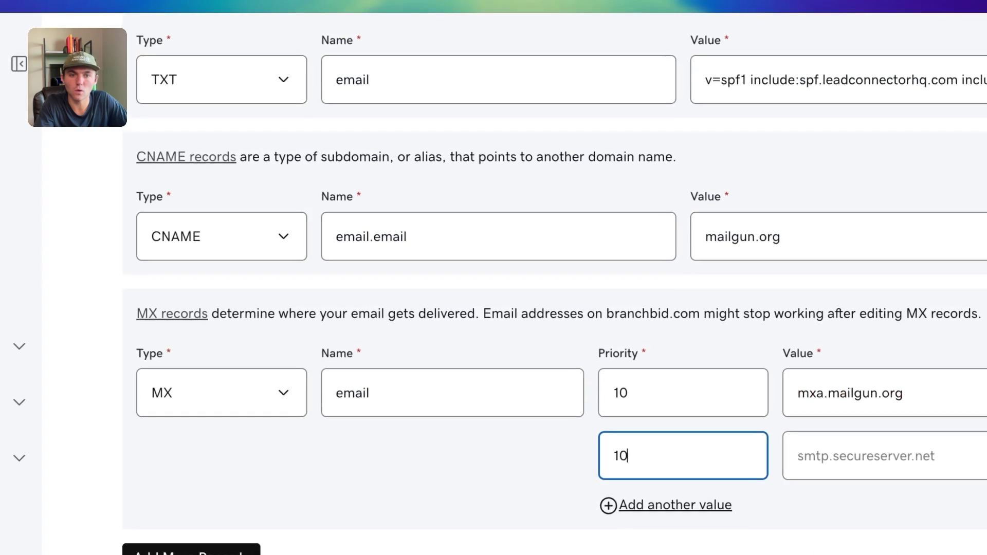
{"action": "left_click", "coordinate": [879, 471]}
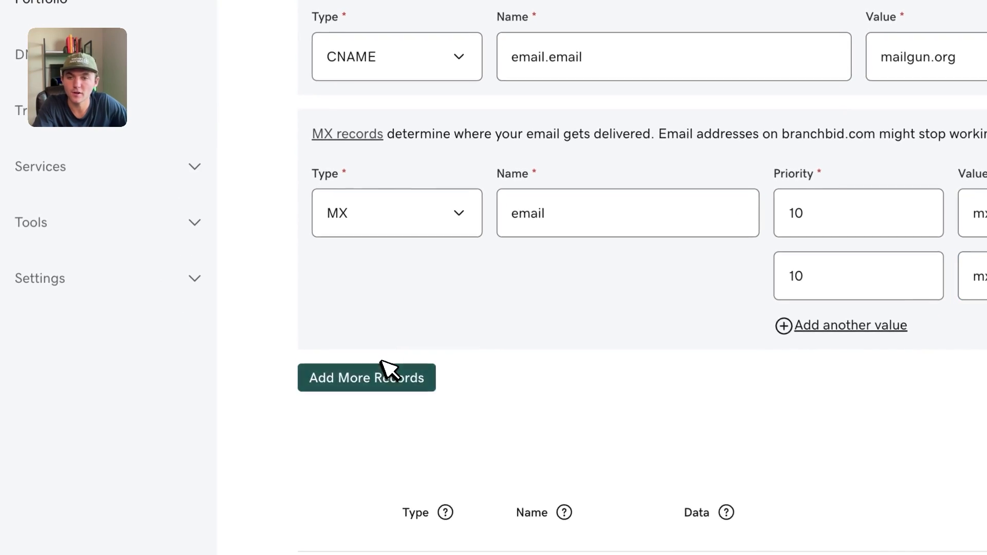
Start a new record named _dmarc.email and copy the DMARC value for it.
{"action": "left_click", "coordinate": [377, 402]}
{"action": "left_click", "coordinate": [399, 486]}
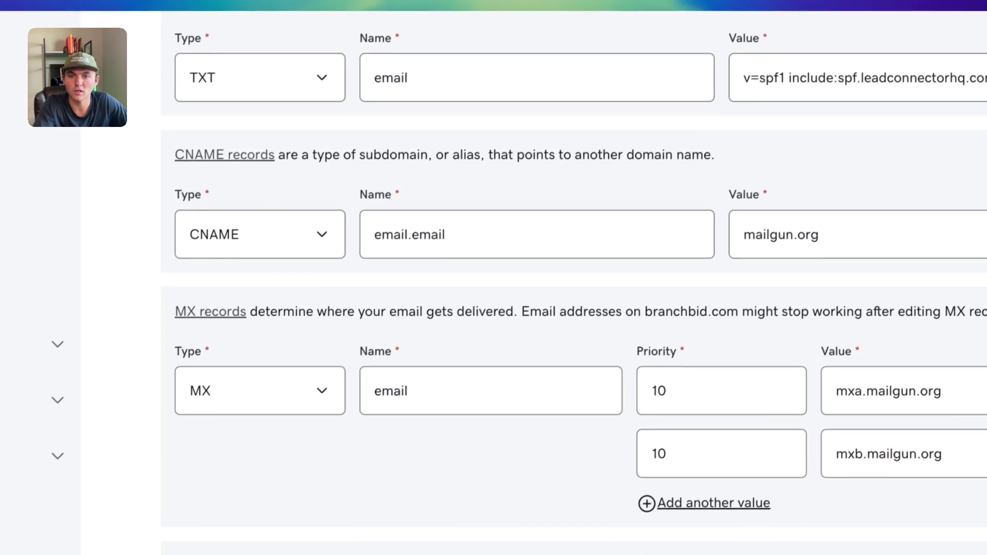
{"action": "type", "text": "_dmarc.email"}
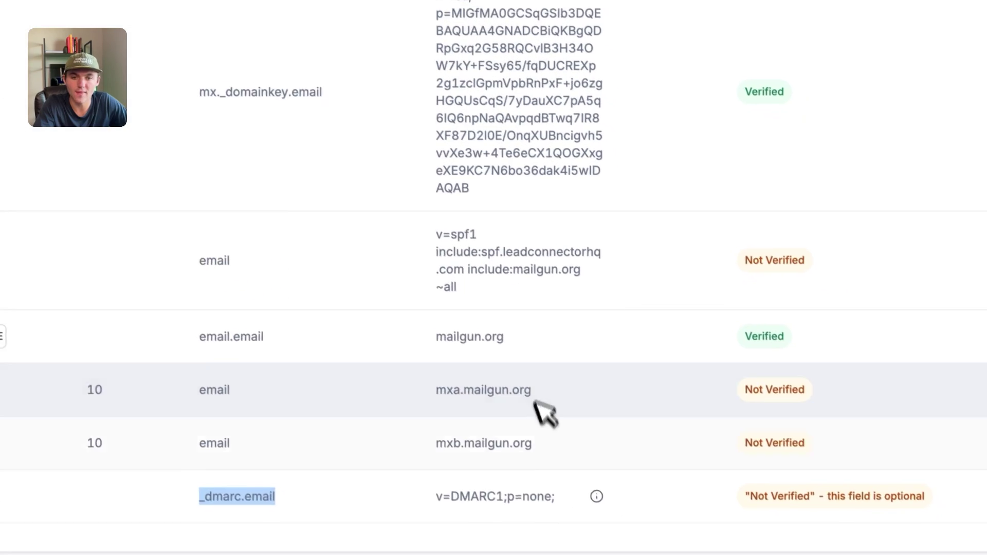
{"action": "left_click_drag", "start_coordinate": [501, 471], "coordinate": [403, 473]}
{"action": "key", "text": "ctrl+c"}
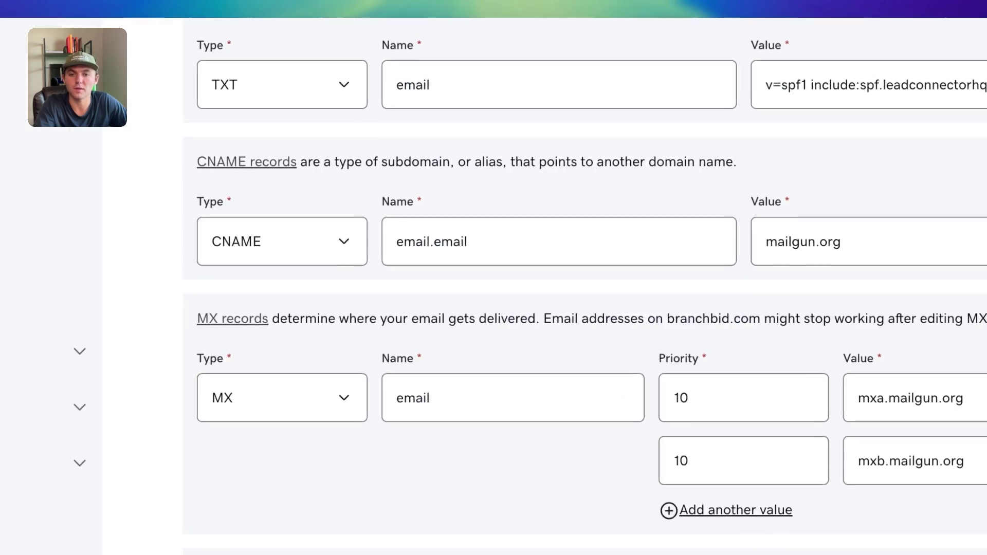
{"action": "left_click", "coordinate": [617, 434]}
Paste v=DMARC1;p=none; as the _dmarc.email record's value.
{"action": "key", "text": "ctrl+v"}
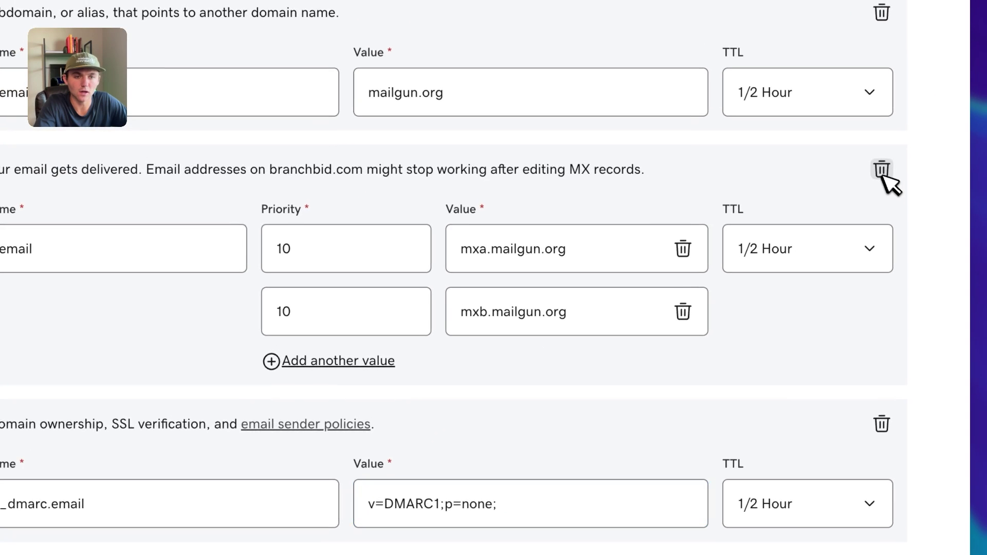
Delete the pending MX, CNAME, SPF and DKIM rows, save the DMARC record, and re-verify.
{"action": "left_click", "coordinate": [882, 168]}
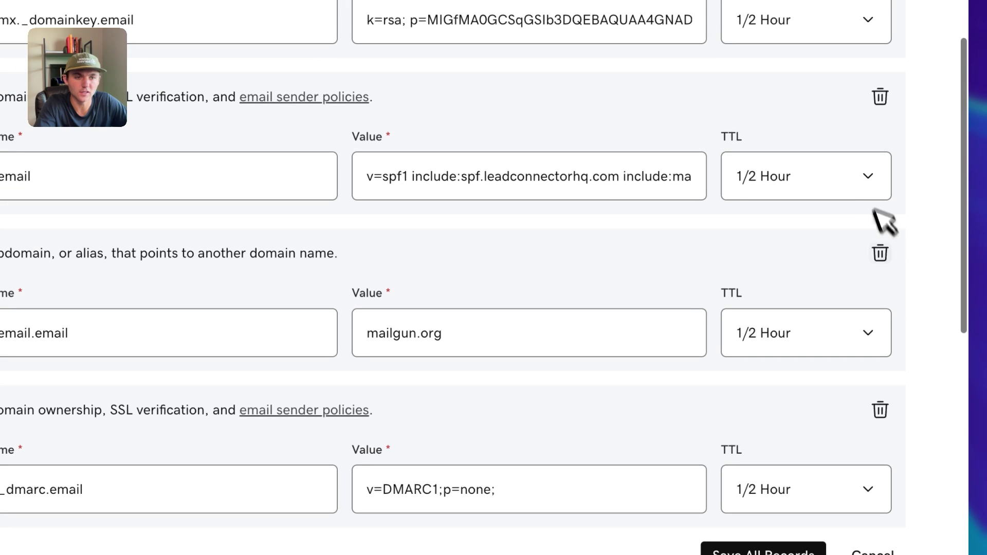
{"action": "left_click", "coordinate": [881, 253]}
{"action": "left_click", "coordinate": [880, 248]}
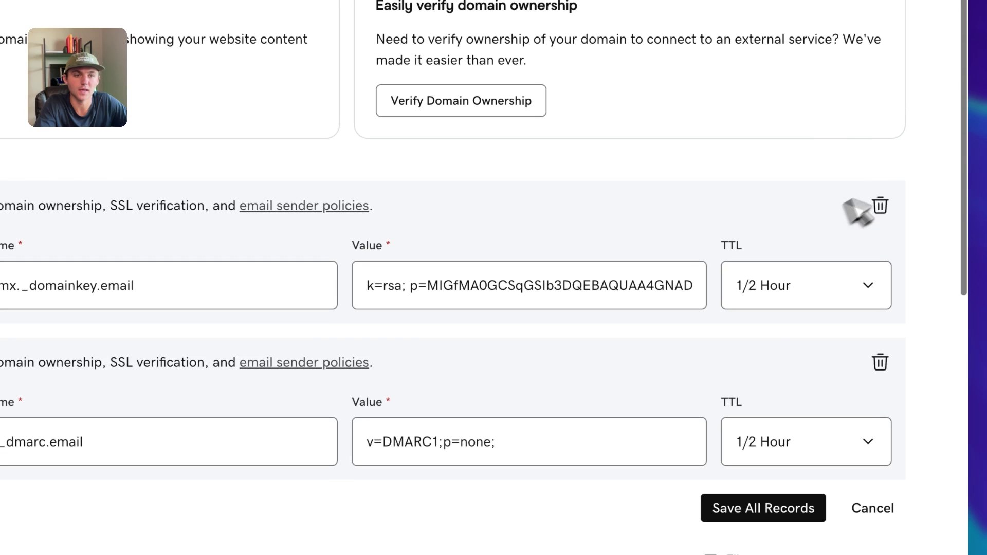
{"action": "left_click", "coordinate": [881, 205]}
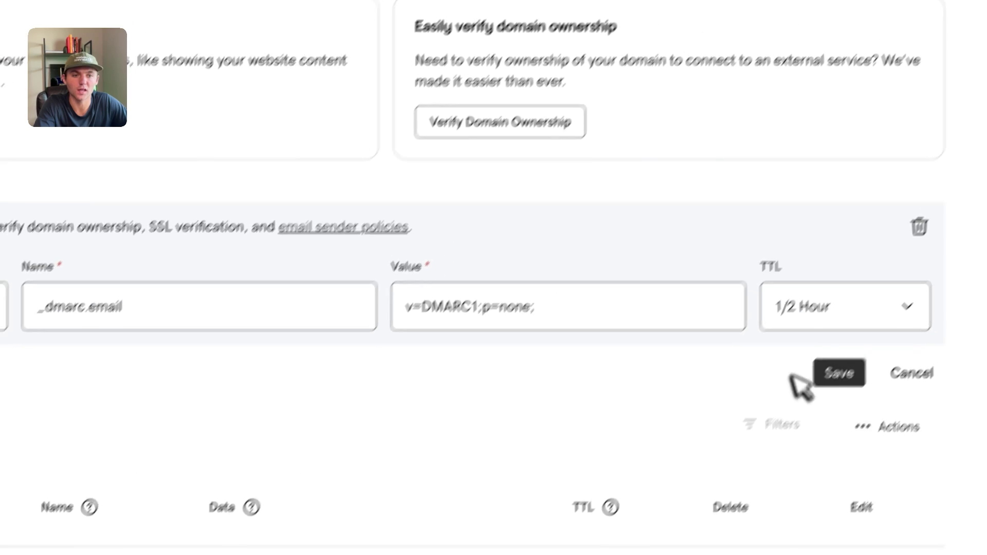
{"action": "left_click", "coordinate": [864, 361]}
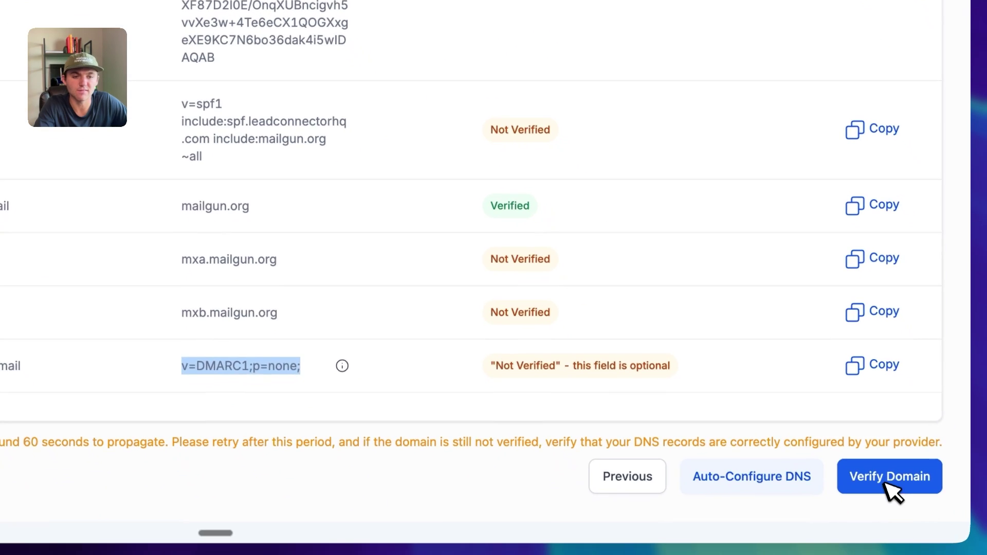
{"action": "left_click", "coordinate": [887, 482]}
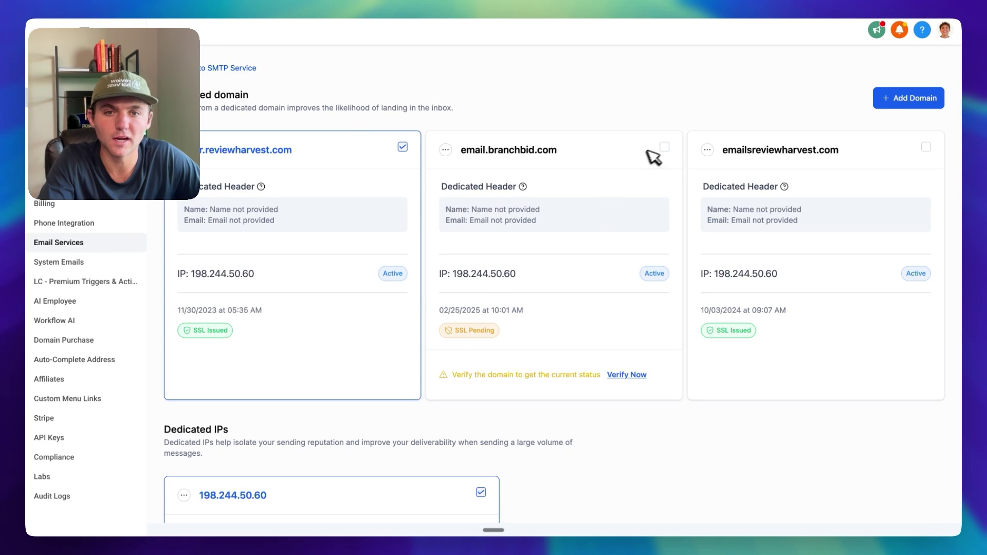
Rerun DNS verification for email.branchbid.com from its card's Verify Now button.
{"action": "left_click", "coordinate": [627, 375]}
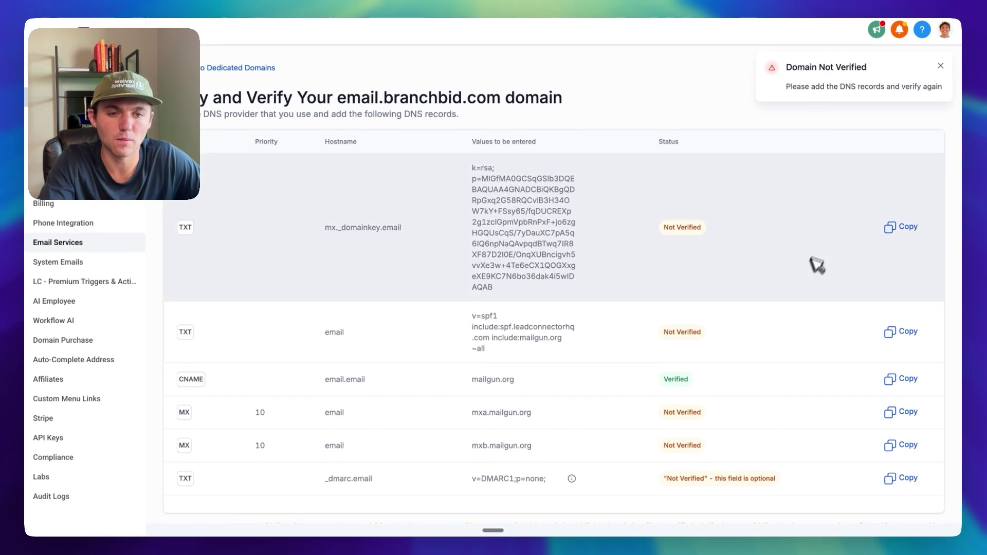
{"action": "scroll", "coordinate": [816, 258], "scroll_direction": "down", "scroll_amount": 1}
{"action": "left_click", "coordinate": [925, 496]}
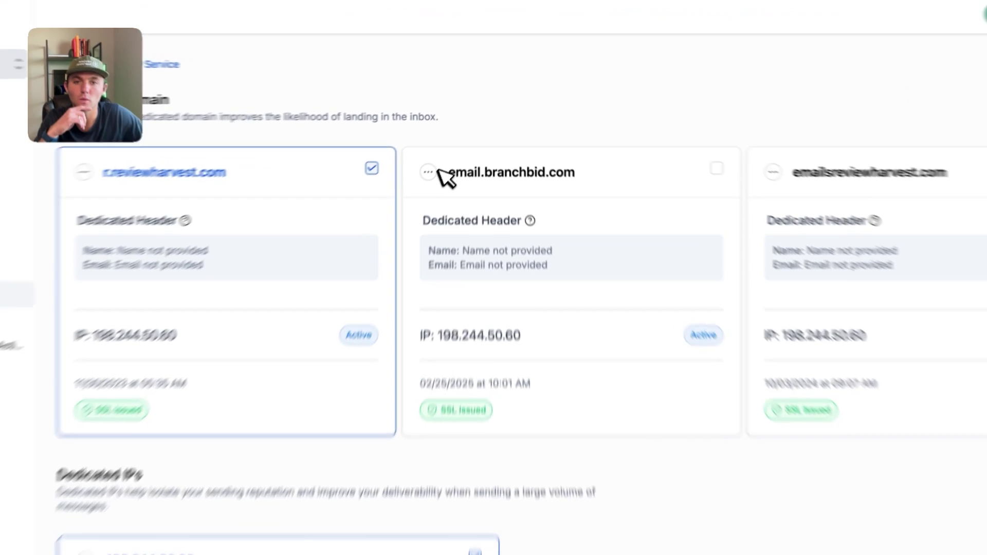
Verify email.branchbid.com again through its card's options menu to confirm all DNS records pass.
{"action": "left_click", "coordinate": [445, 150]}
{"action": "left_click", "coordinate": [440, 60]}
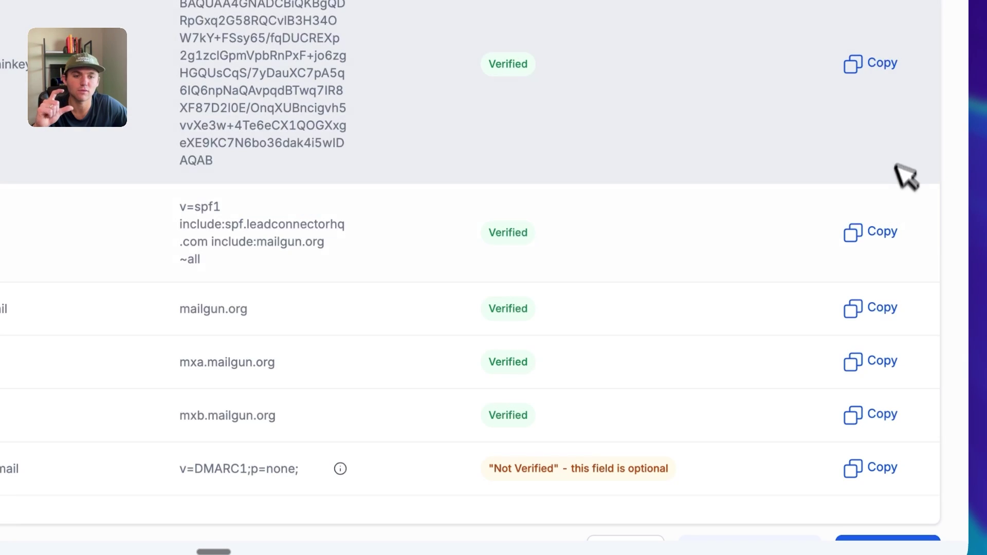
{"action": "scroll", "coordinate": [607, 438], "scroll_direction": "down", "scroll_amount": 2}
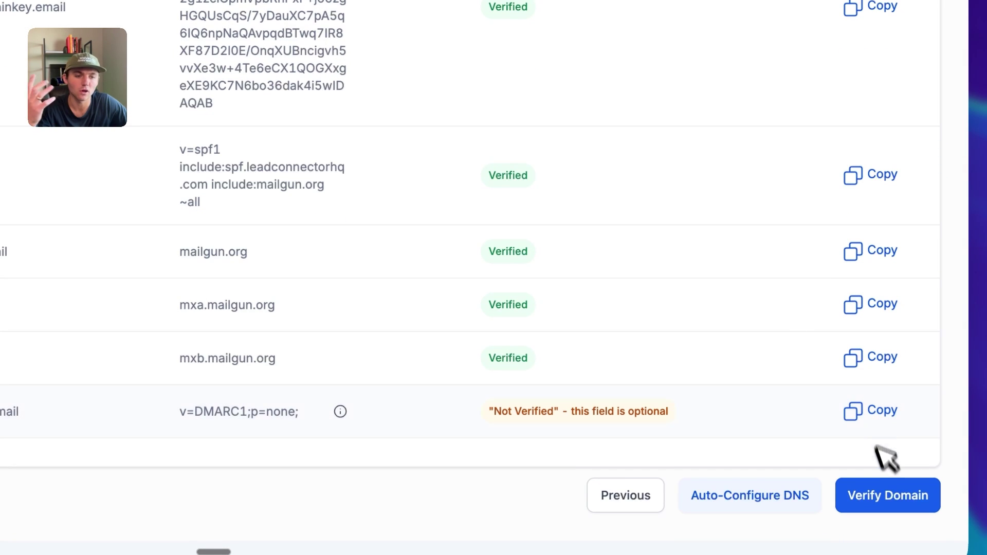
{"action": "left_click", "coordinate": [890, 491]}
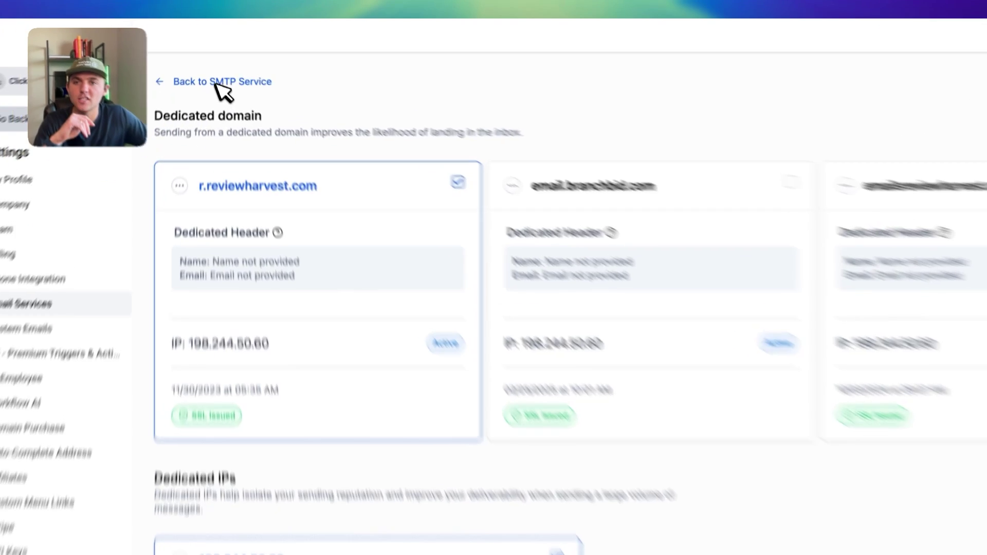
Return to Email Services, open Location Settings, and view page 6 of the locations list.
{"action": "left_click", "coordinate": [219, 68]}
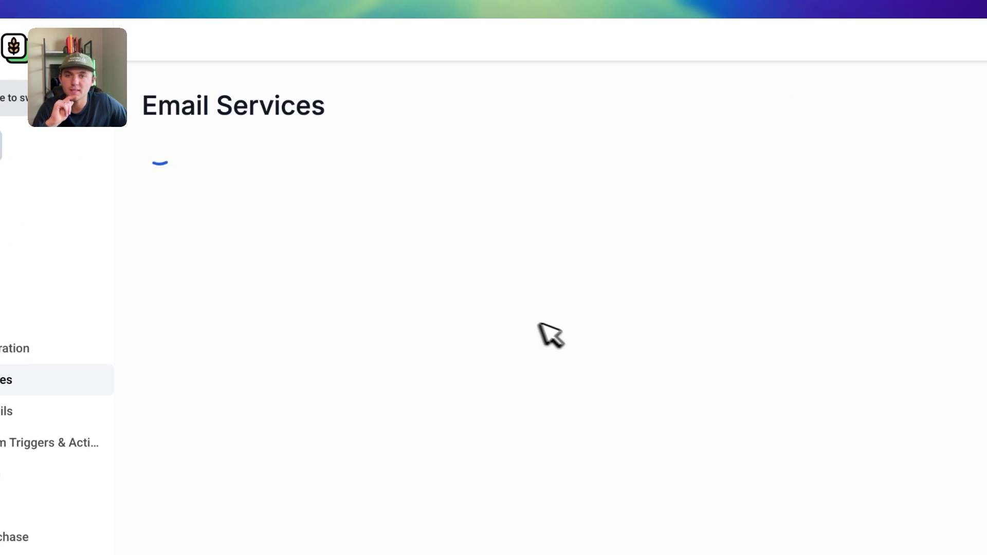
{"action": "left_click", "coordinate": [304, 147]}
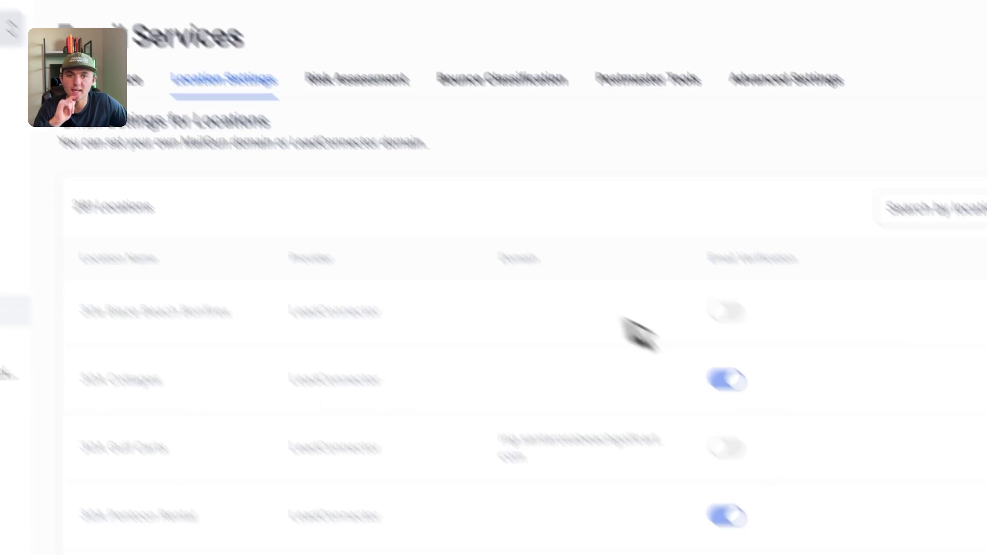
{"action": "scroll", "coordinate": [757, 452], "scroll_direction": "down", "scroll_amount": 10}
{"action": "scroll", "coordinate": [720, 443], "scroll_direction": "up", "scroll_amount": 5}
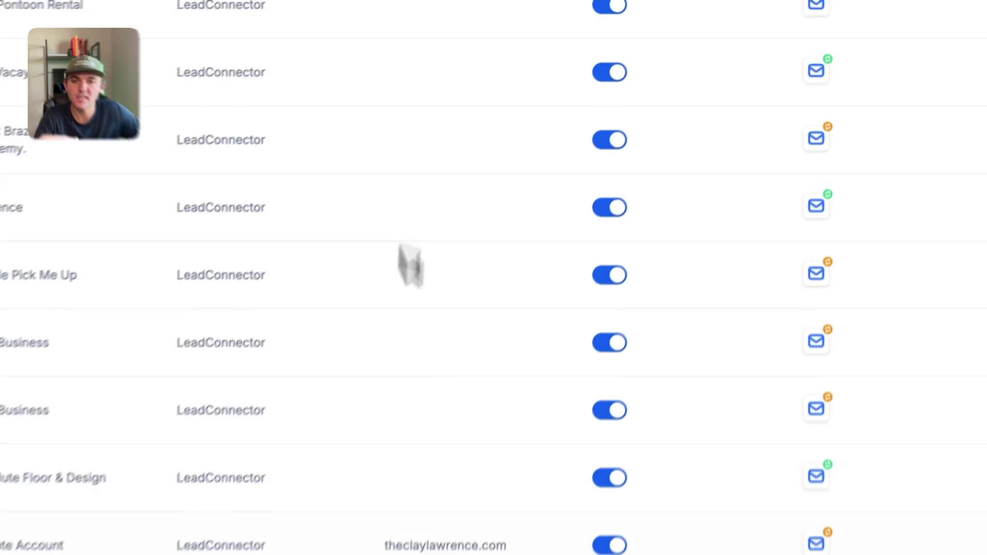
{"action": "scroll", "coordinate": [410, 267], "scroll_direction": "down", "scroll_amount": 5}
{"action": "scroll", "coordinate": [521, 355], "scroll_direction": "up", "scroll_amount": 10}
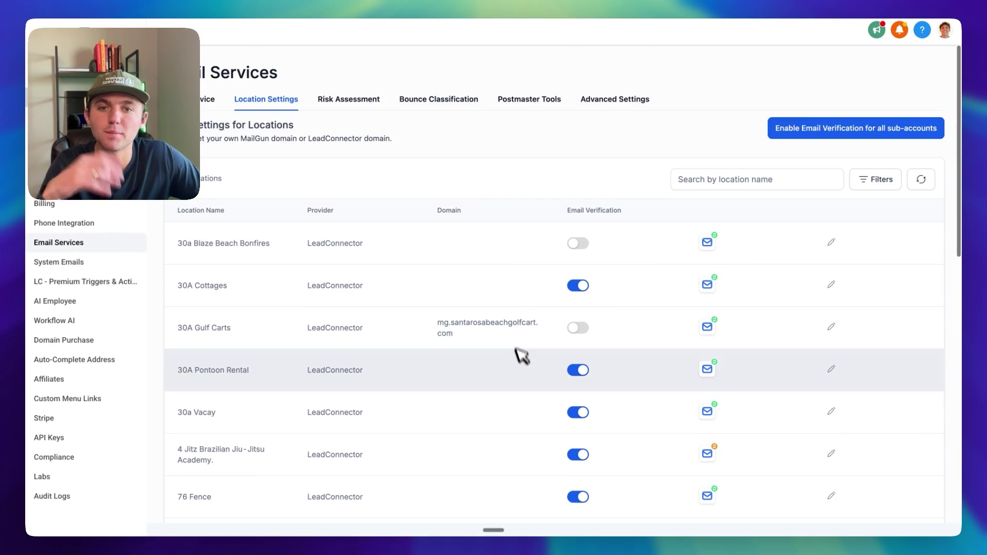
{"action": "scroll", "coordinate": [474, 296], "scroll_direction": "down", "scroll_amount": 10}
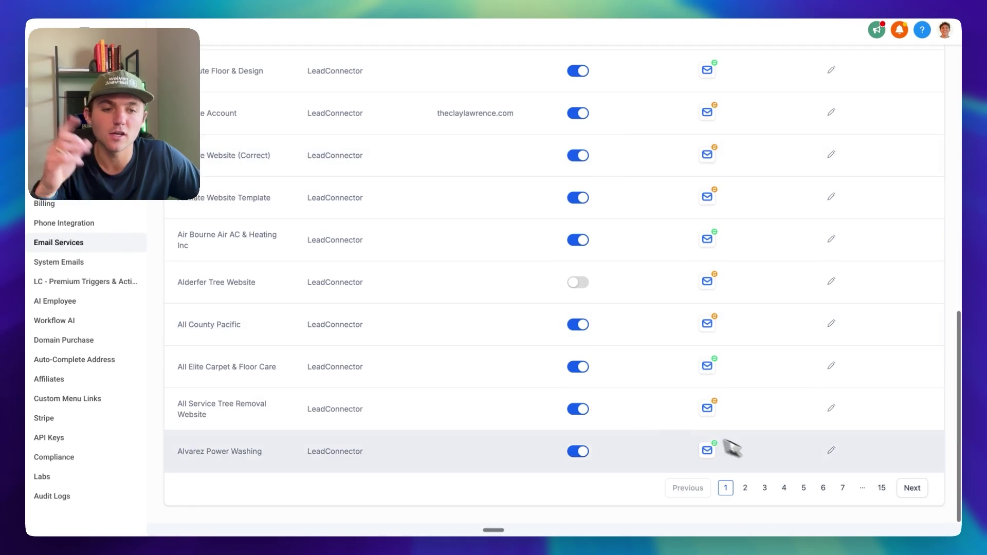
{"action": "left_click", "coordinate": [823, 488]}
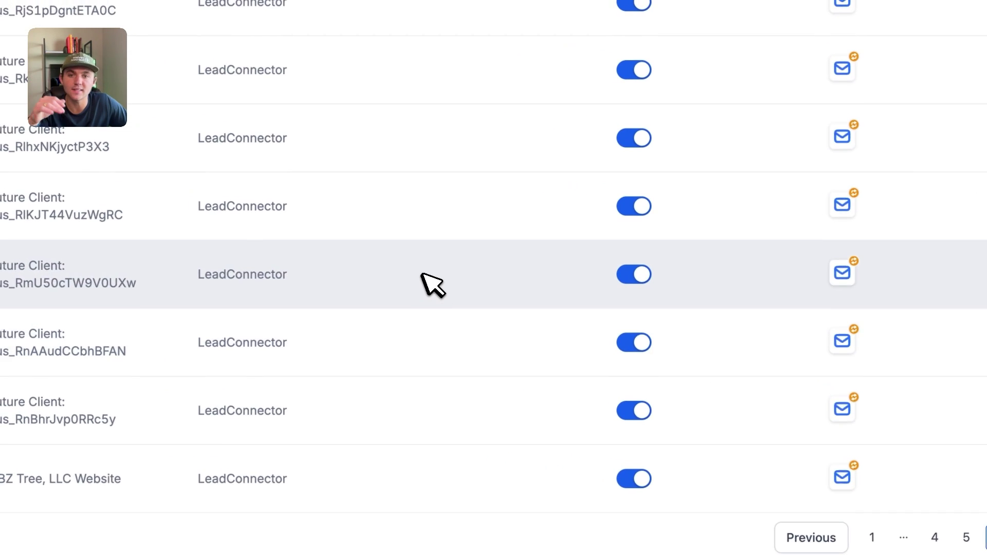
{"action": "scroll", "coordinate": [432, 285], "scroll_direction": "up", "scroll_amount": 7}
{"action": "scroll", "coordinate": [435, 287], "scroll_direction": "down", "scroll_amount": 7}
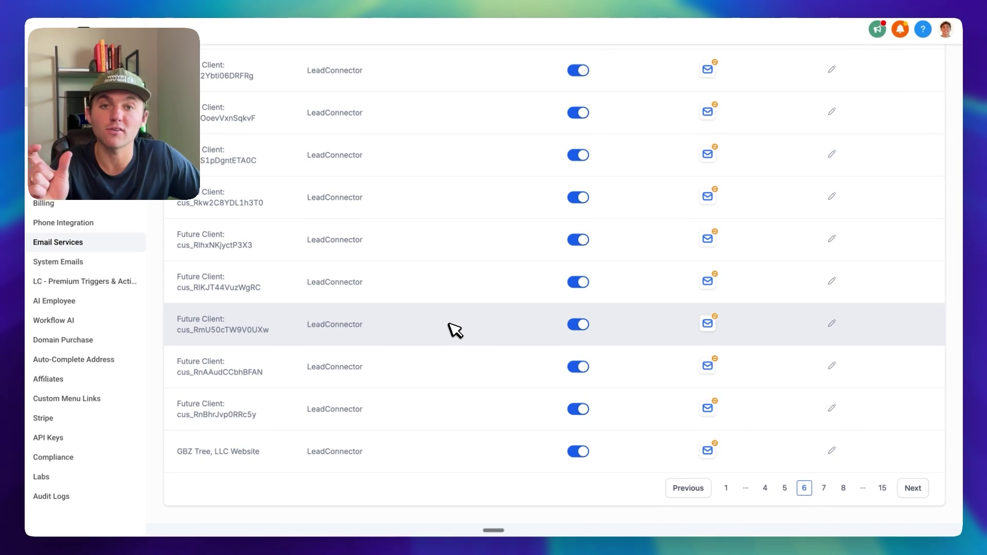
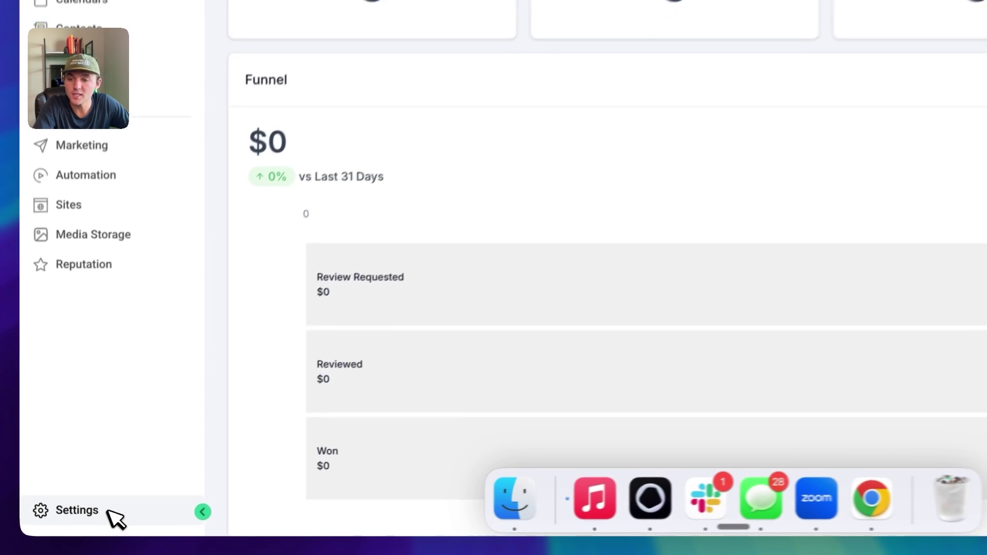
{"action": "left_click", "coordinate": [82, 522]}
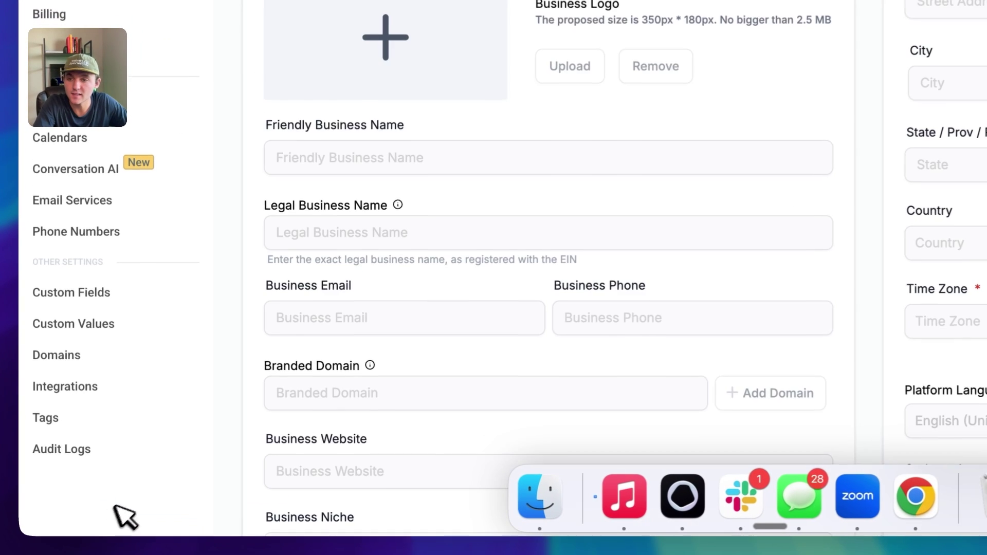
{"action": "left_click", "coordinate": [78, 200]}
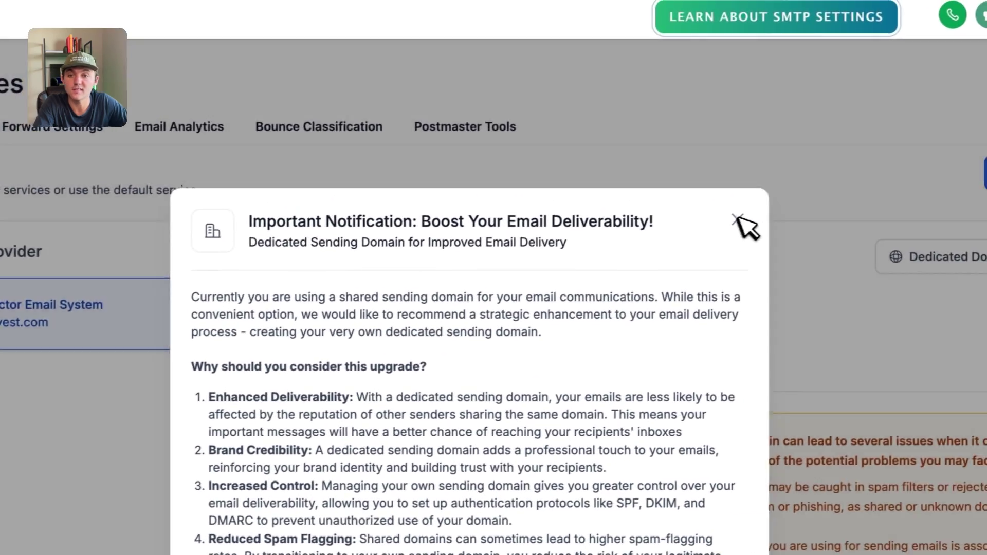
{"action": "left_click", "coordinate": [745, 224]}
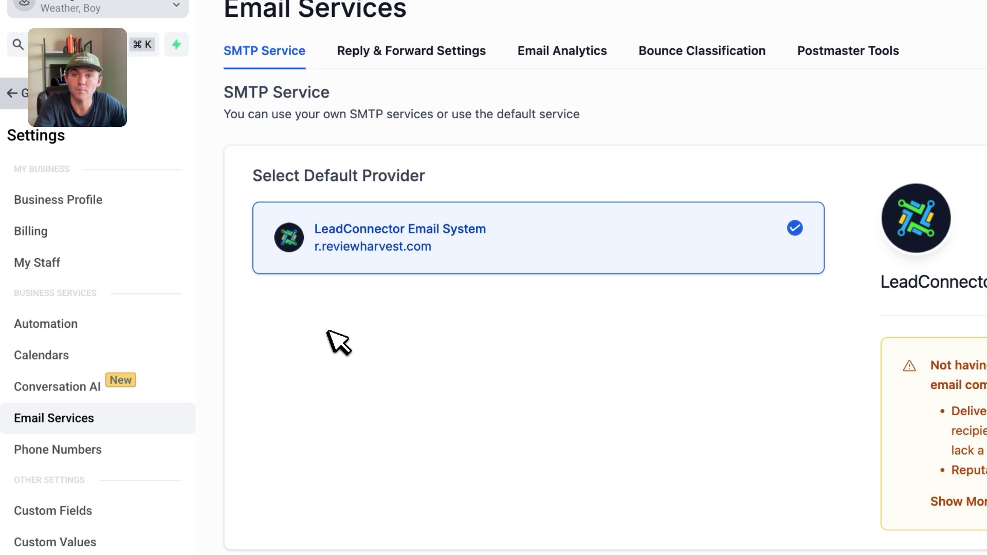
{"action": "left_click", "coordinate": [11, 93]}
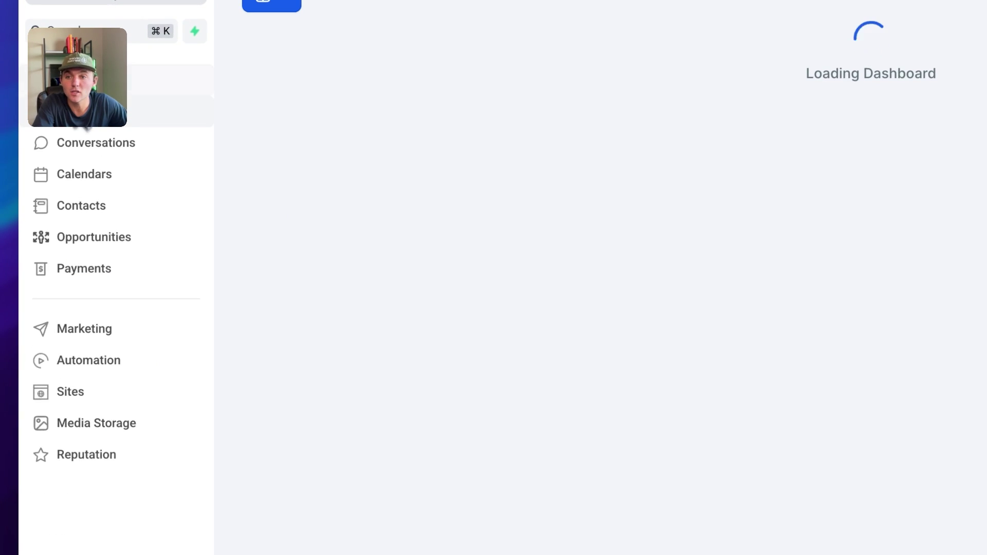
Open the new draft workflow and add a Send Email action after the trigger.
{"action": "left_click", "coordinate": [113, 366]}
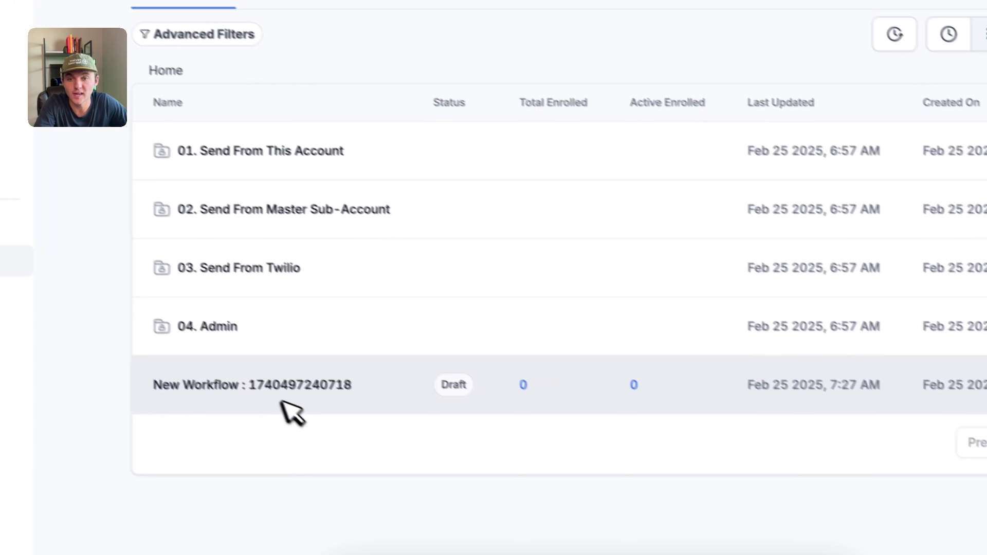
{"action": "left_click", "coordinate": [478, 480]}
{"action": "left_click", "coordinate": [368, 159]}
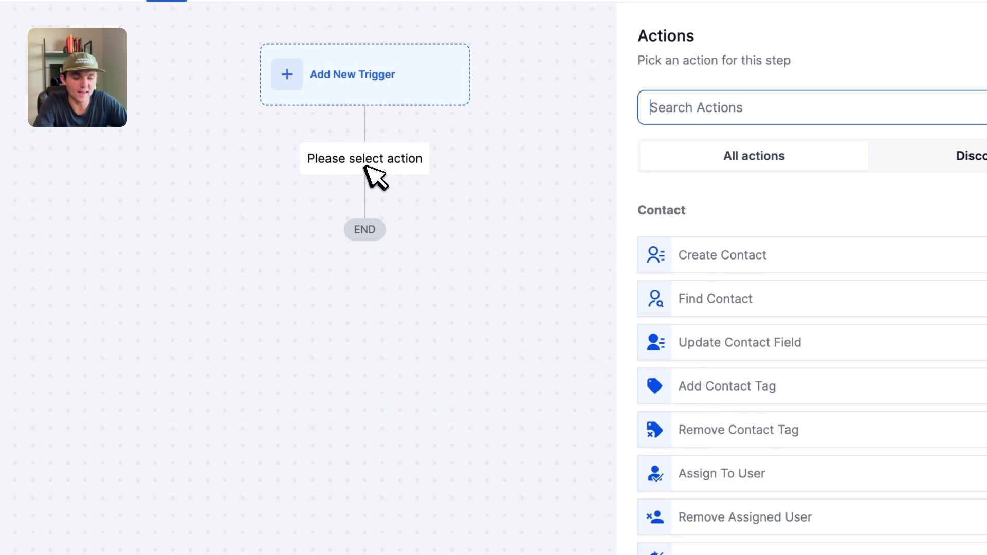
{"action": "type", "text": "emai"}
{"action": "left_click", "coordinate": [730, 243]}
Enter a From Email address, replacing the test.com domain with apple.com.
{"action": "left_click", "coordinate": [662, 243]}
{"action": "left_click", "coordinate": [677, 334]}
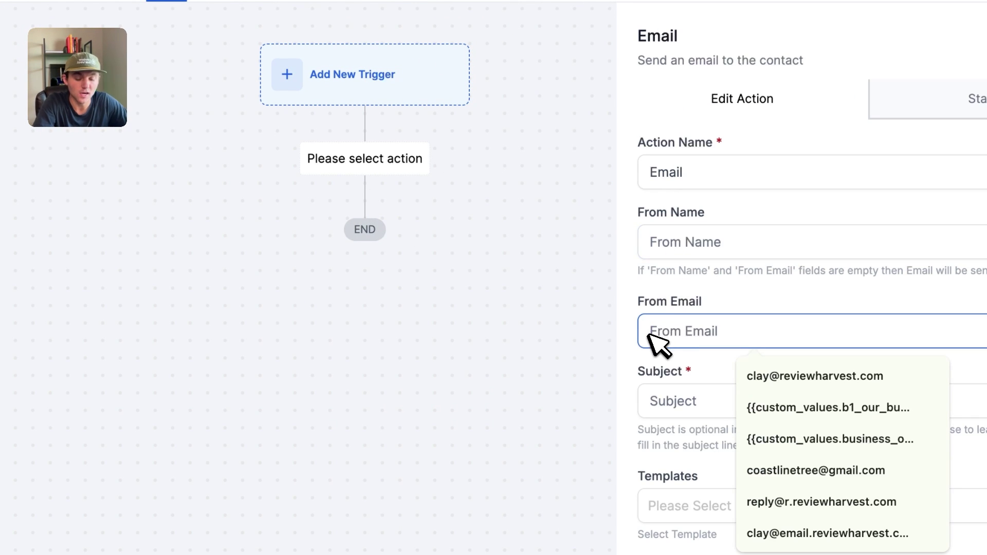
{"action": "type", "text": "clay@test.com"}
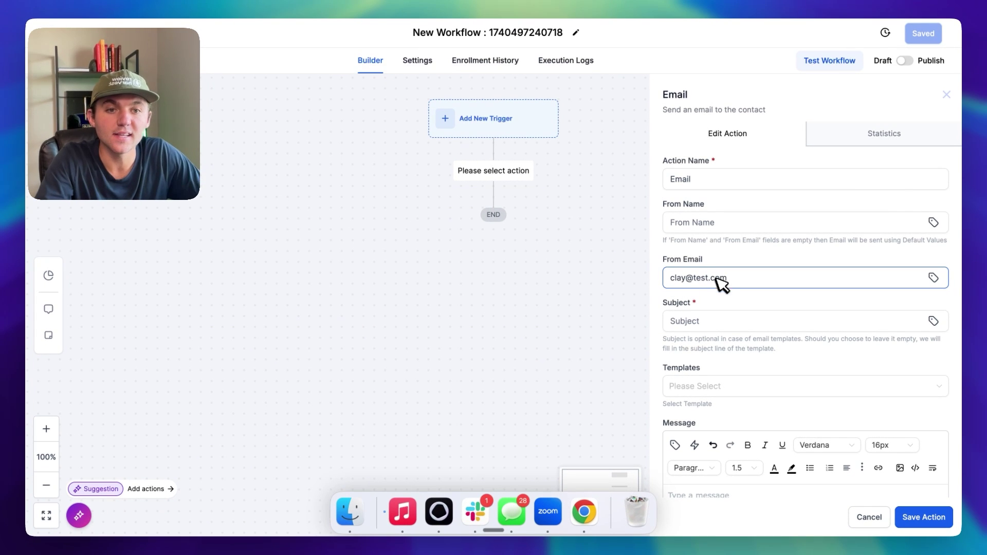
{"action": "left_click_drag", "start_coordinate": [693, 278], "coordinate": [728, 279]}
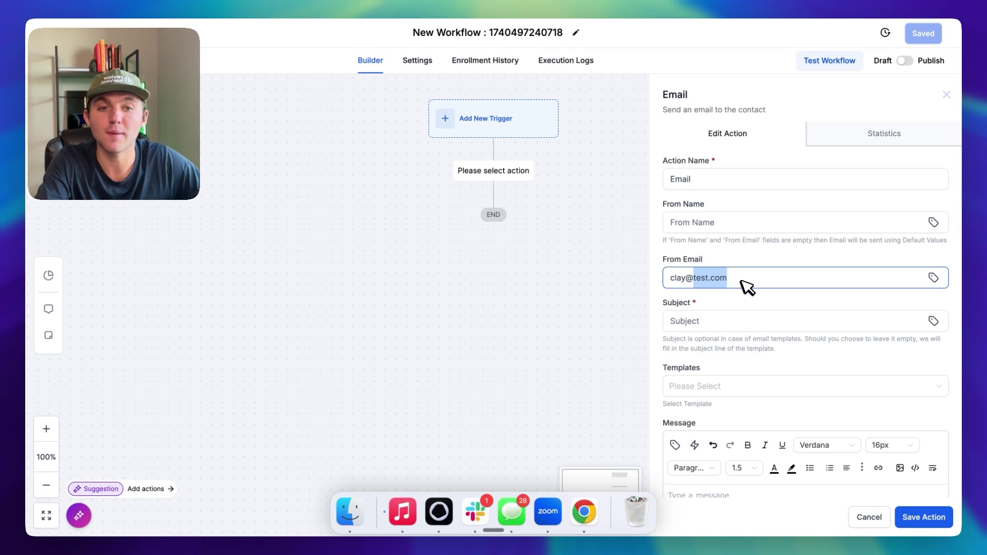
{"action": "type", "text": "r.reviewharv"}
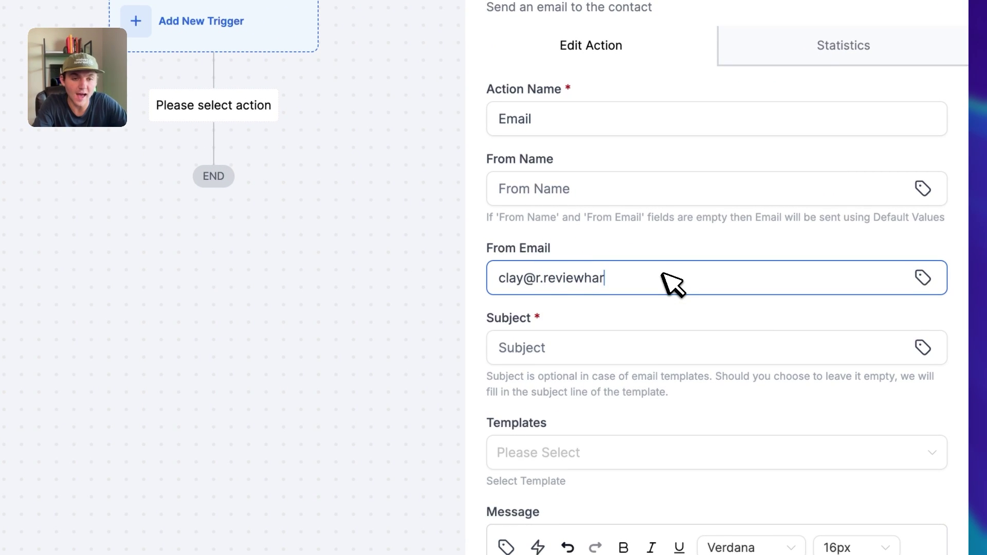
{"action": "key", "text": "ctrl+a"}
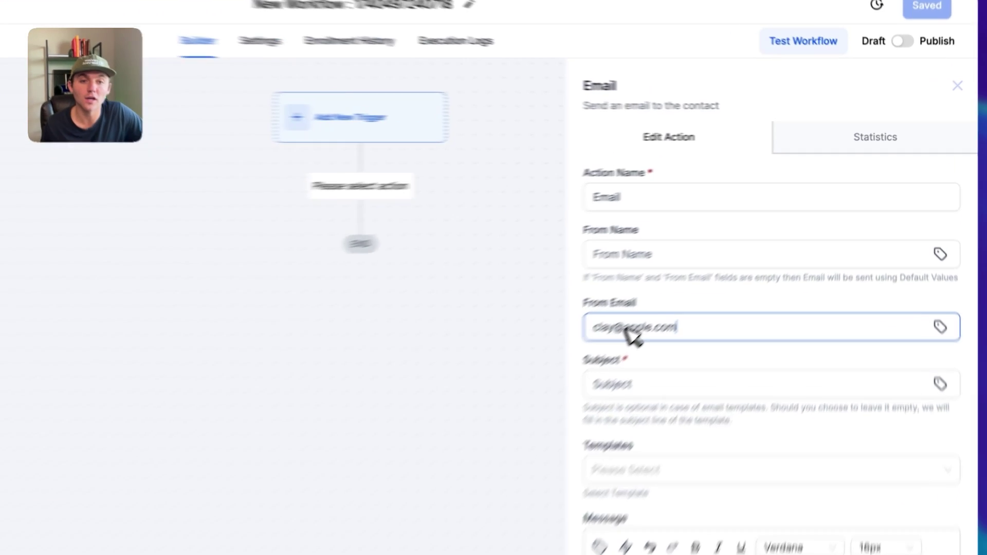
{"action": "double_click", "coordinate": [715, 278]}
{"action": "mouse_move", "coordinate": [714, 277]}
{"action": "left_mouse_down"}
{"action": "mouse_move", "coordinate": [735, 282]}
{"action": "mouse_move", "coordinate": [726, 283]}
{"action": "left_mouse_up"}
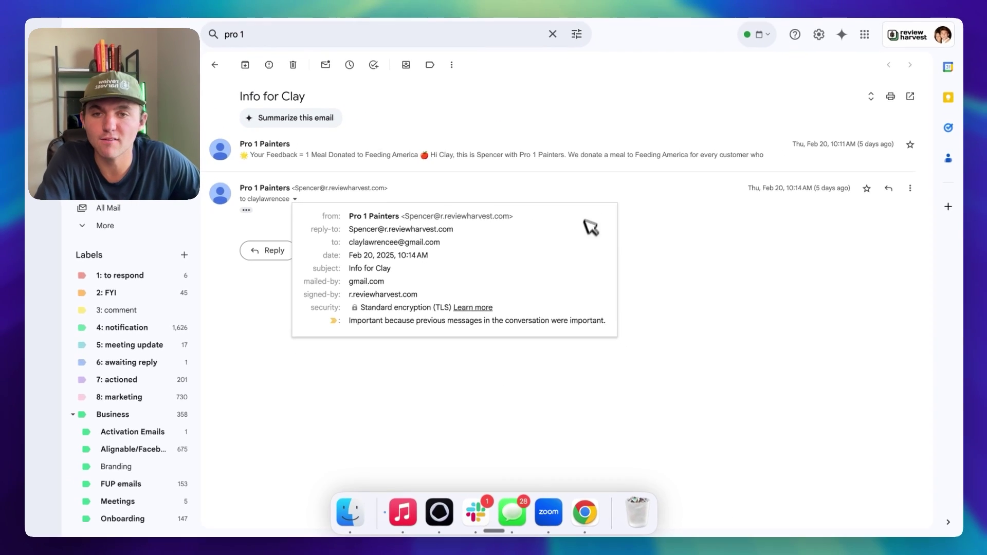
Highlight the Pro 1 Painters sender name and the r.reviewharvest.com reply-to and signed-by domains.
{"action": "left_click_drag", "start_coordinate": [349, 230], "coordinate": [517, 234]}
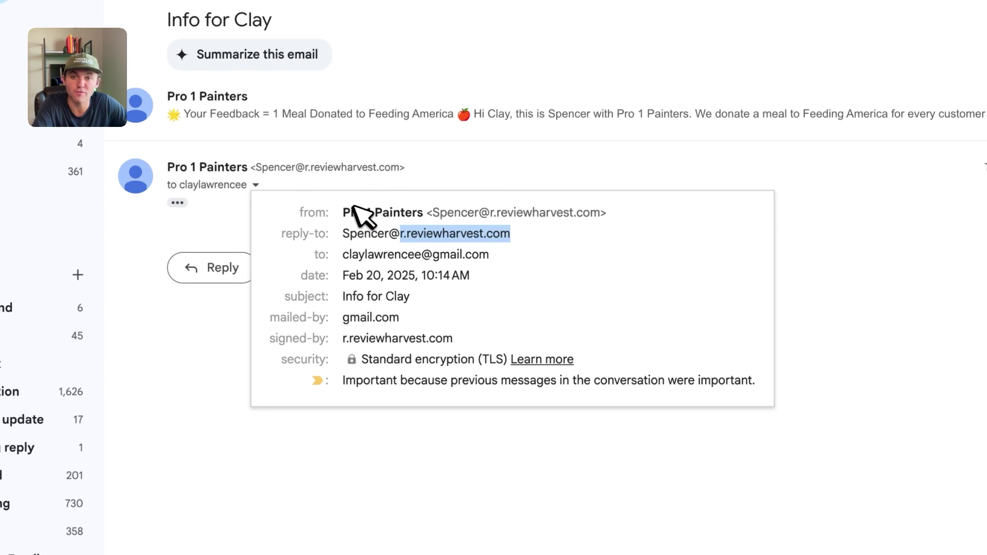
{"action": "left_click_drag", "start_coordinate": [343, 212], "coordinate": [396, 213]}
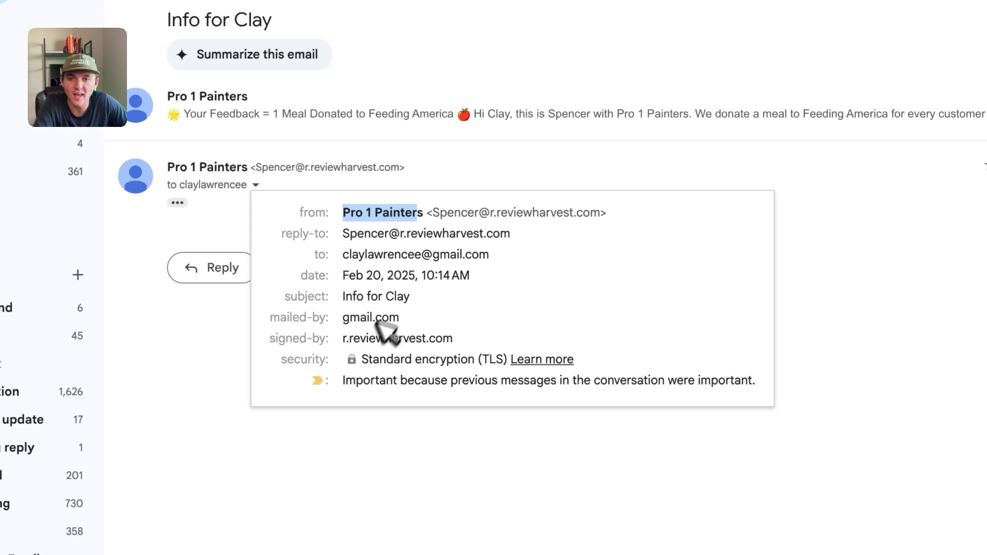
{"action": "left_click_drag", "start_coordinate": [344, 338], "coordinate": [452, 340]}
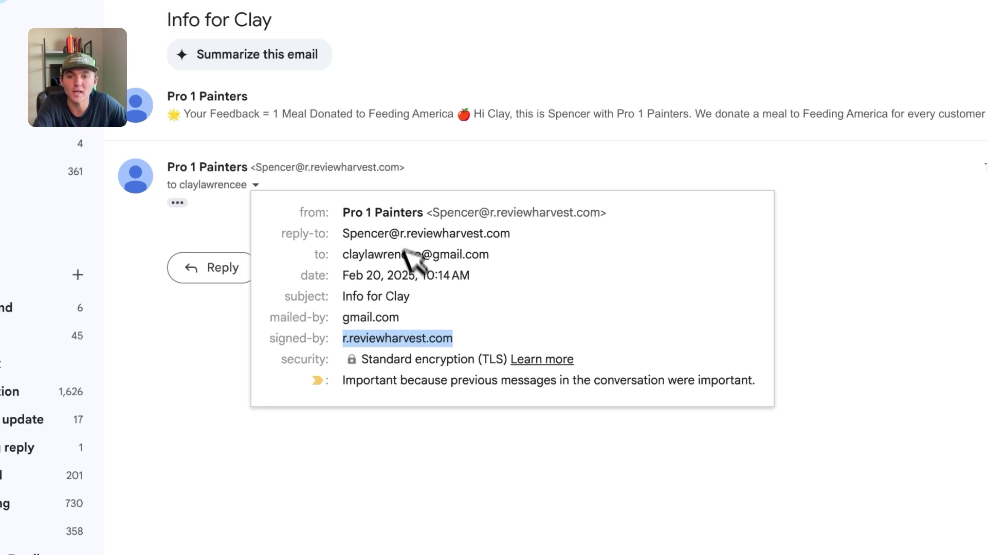
{"action": "left_click_drag", "start_coordinate": [401, 234], "coordinate": [526, 234]}
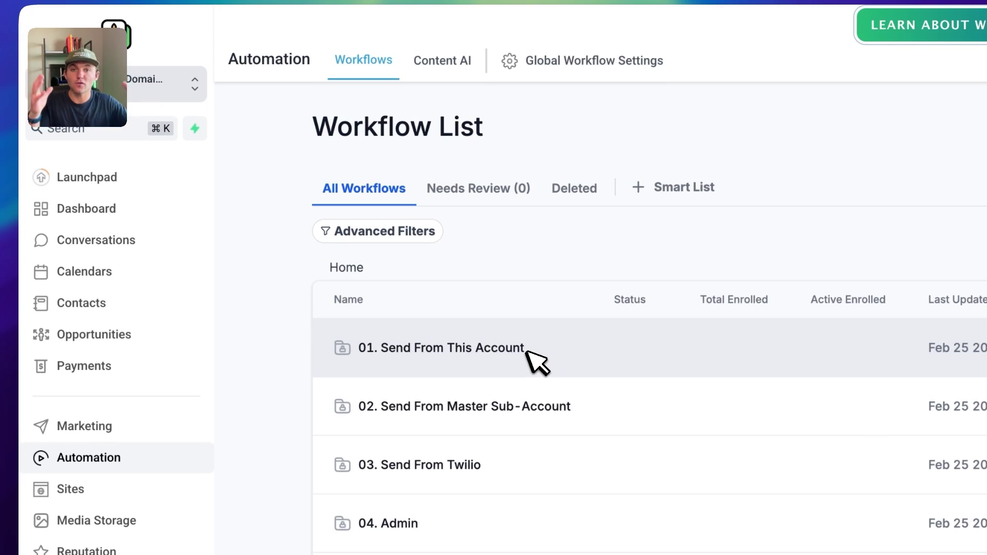
In Email Services > Dedicated Domain And IP, add domain joesplumbing.branchbid.com.
{"action": "left_click", "coordinate": [101, 537]}
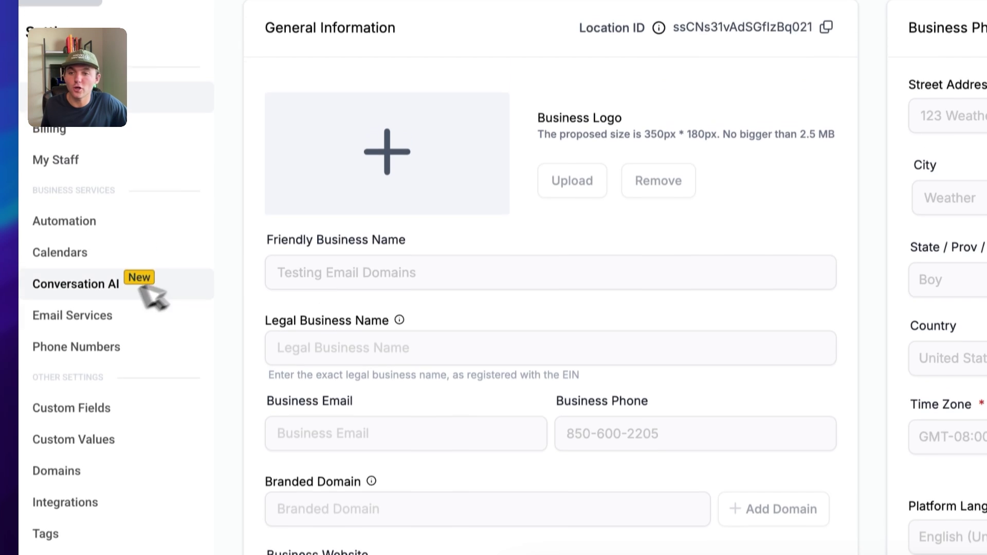
{"action": "left_click", "coordinate": [103, 315]}
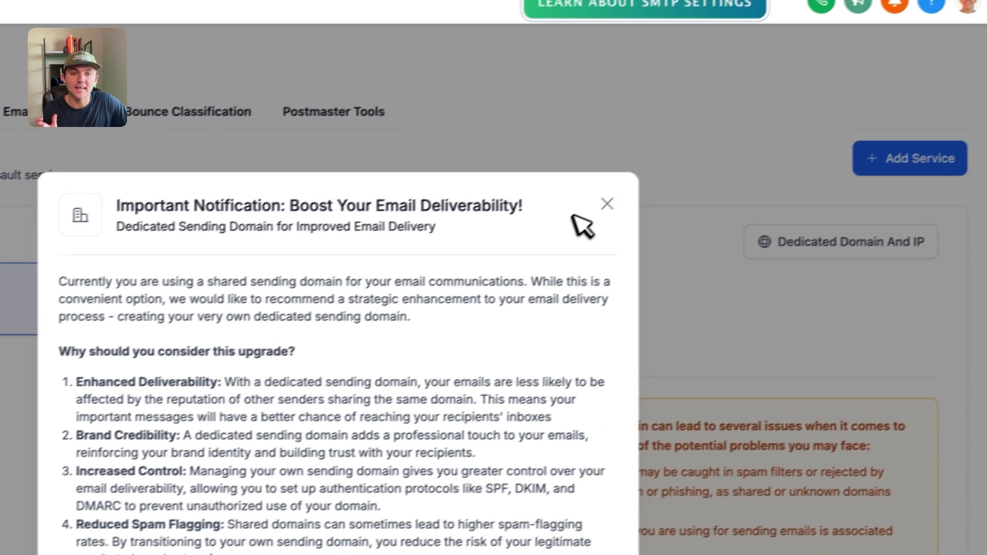
{"action": "left_click", "coordinate": [607, 205]}
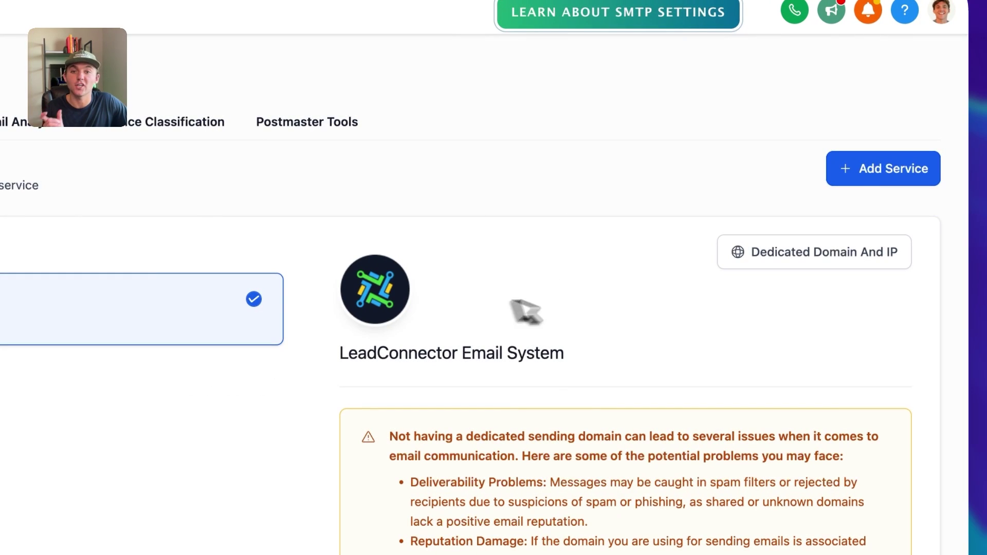
{"action": "left_click", "coordinate": [836, 270]}
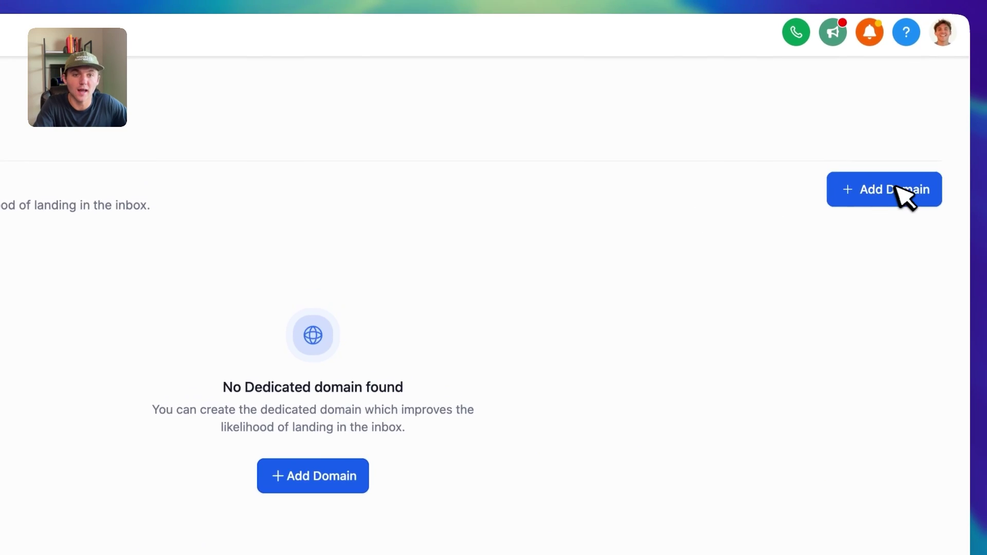
{"action": "left_click", "coordinate": [903, 197]}
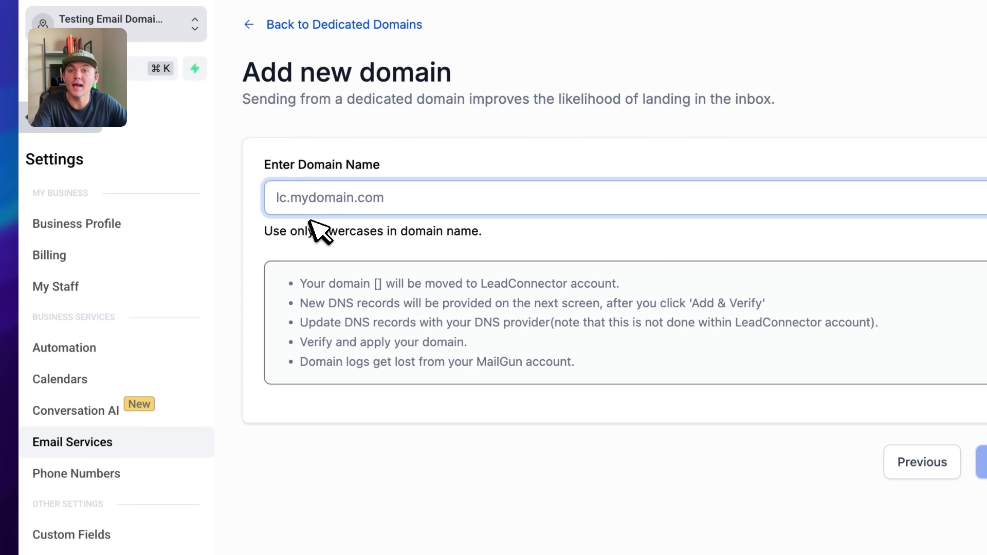
{"action": "type", "text": "joesplumbing."}
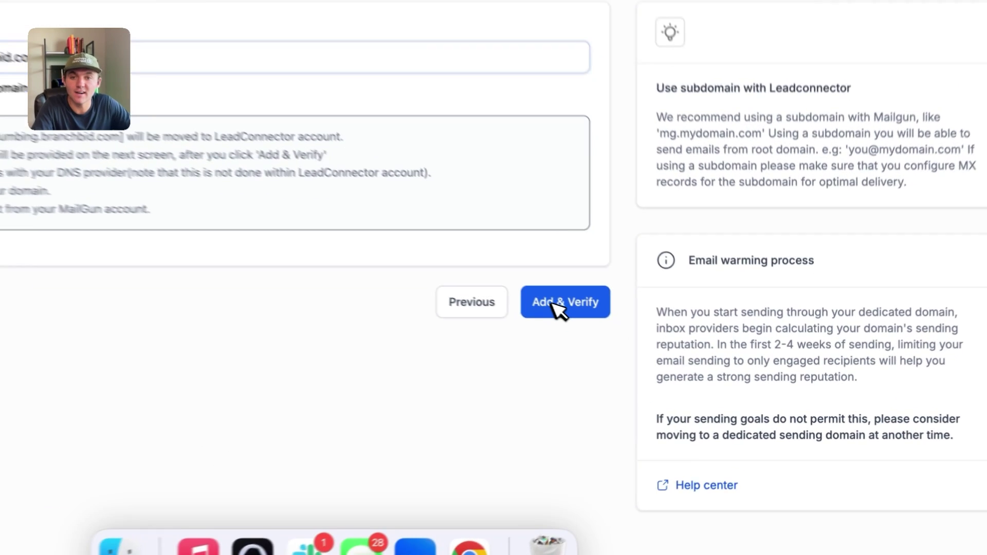
Add and verify joesplumbing.branchbid.com, authorizing and connecting branchbid.com through GoDaddy.
{"action": "left_click", "coordinate": [651, 344]}
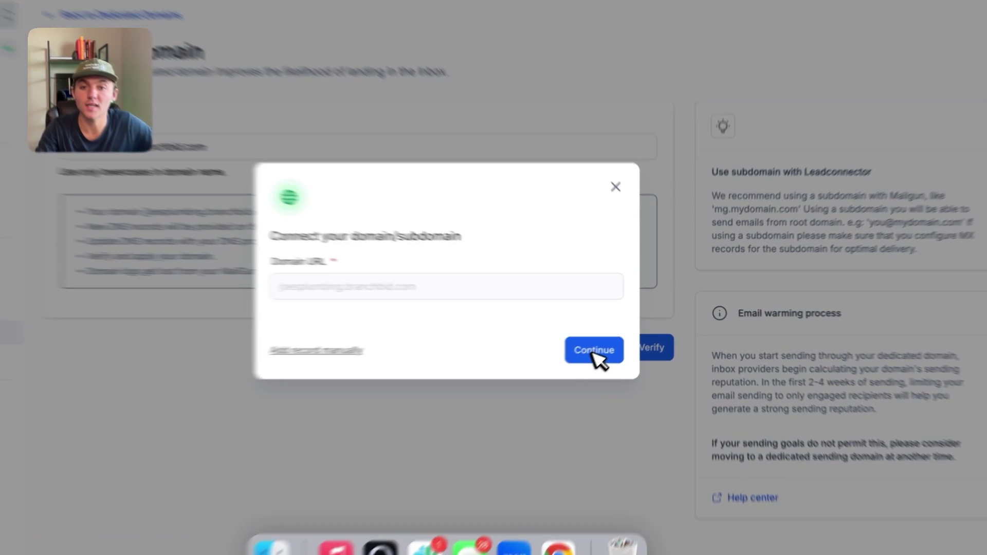
{"action": "left_click", "coordinate": [614, 342]}
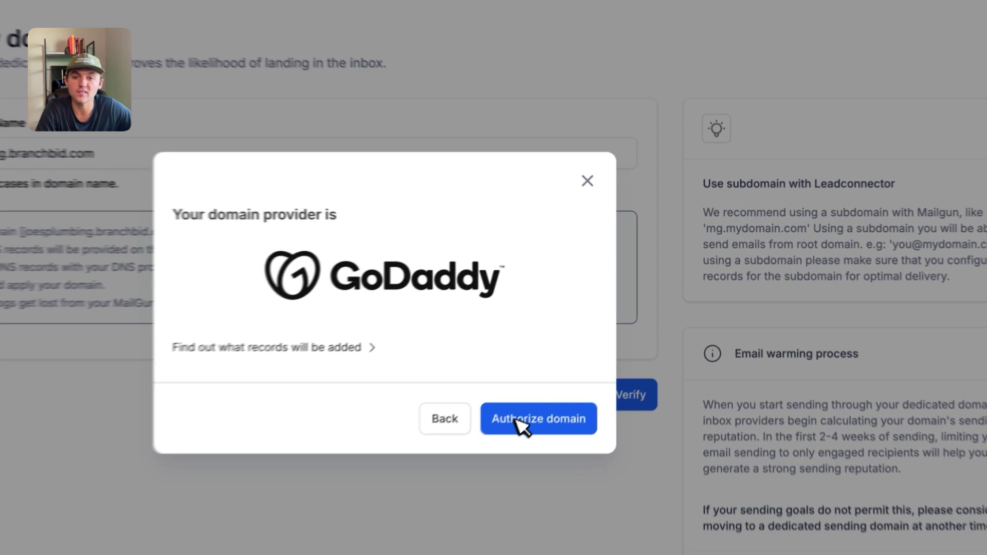
{"action": "left_click", "coordinate": [568, 356]}
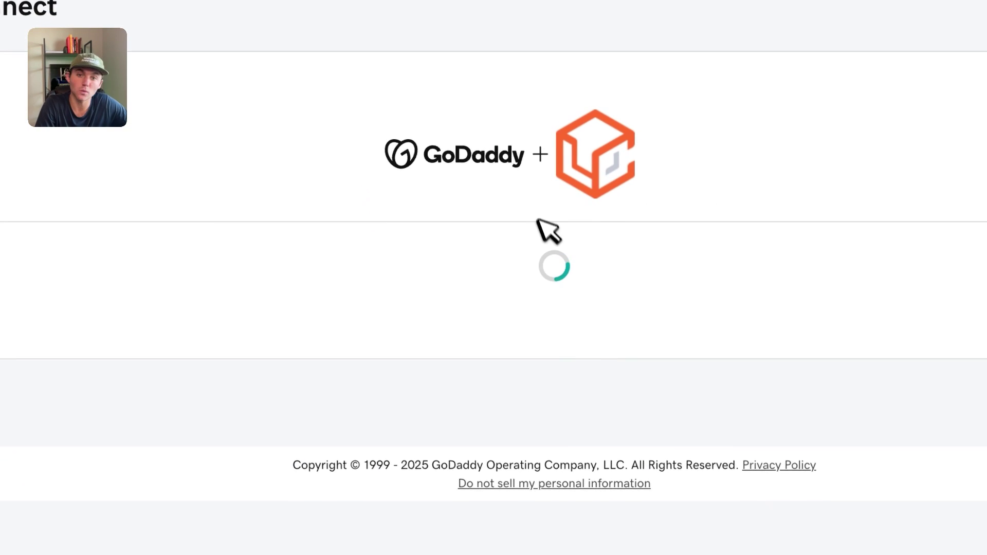
{"action": "left_click", "coordinate": [526, 373]}
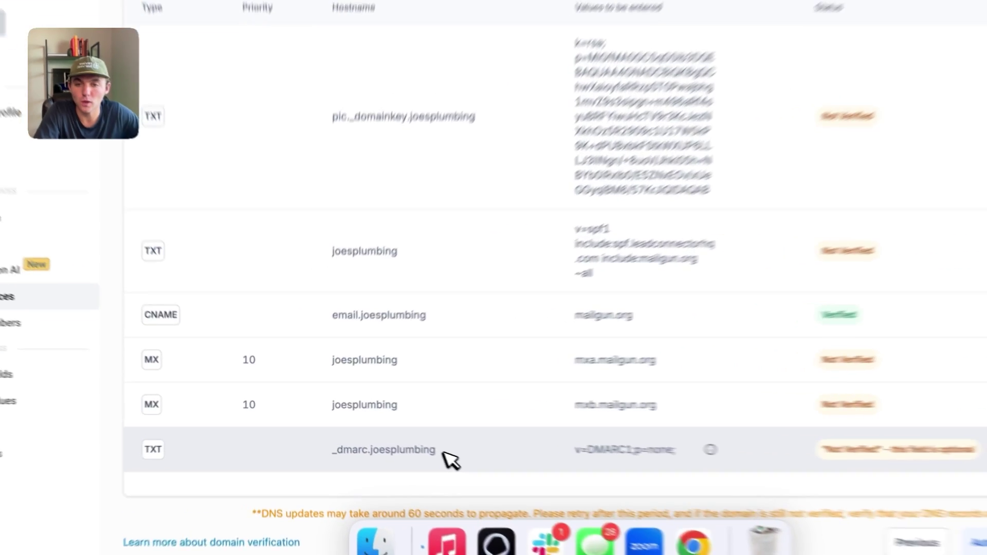
Add a GoDaddy TXT record named _dmarc.joesplumbing with value v=DMARC1;p=none; and save it.
{"action": "left_click_drag", "start_coordinate": [404, 442], "coordinate": [333, 438]}
{"action": "key", "text": "ctrl+c"}
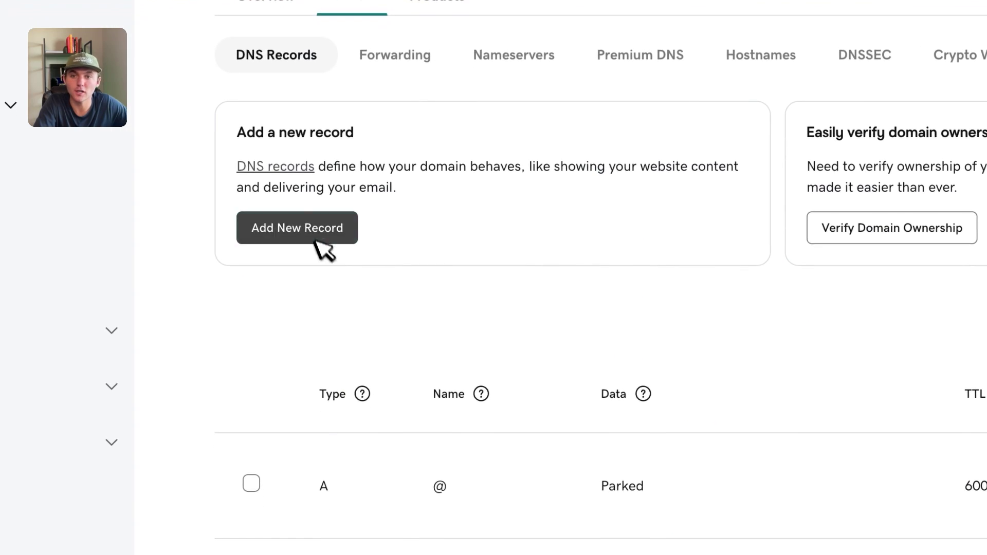
{"action": "left_click", "coordinate": [311, 234]}
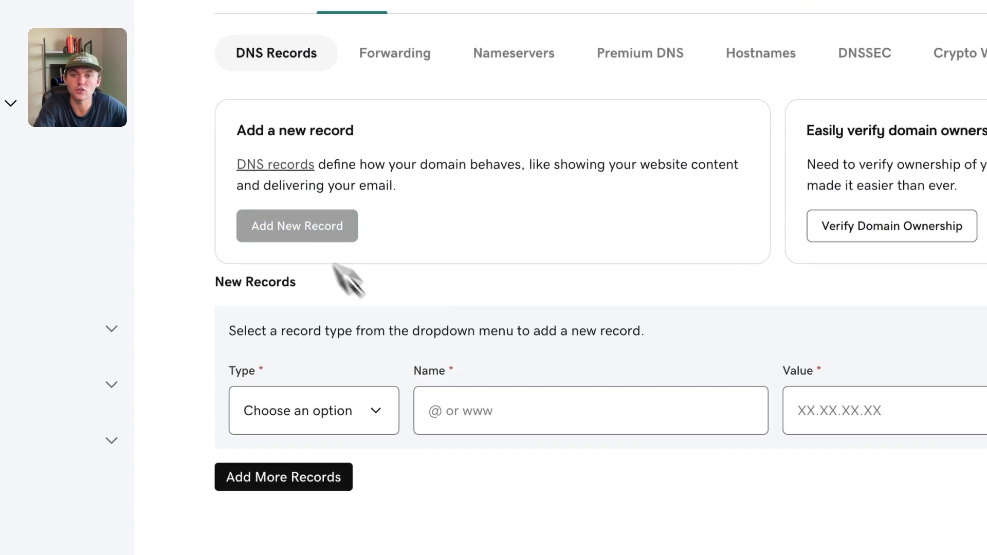
{"action": "left_click", "coordinate": [342, 405]}
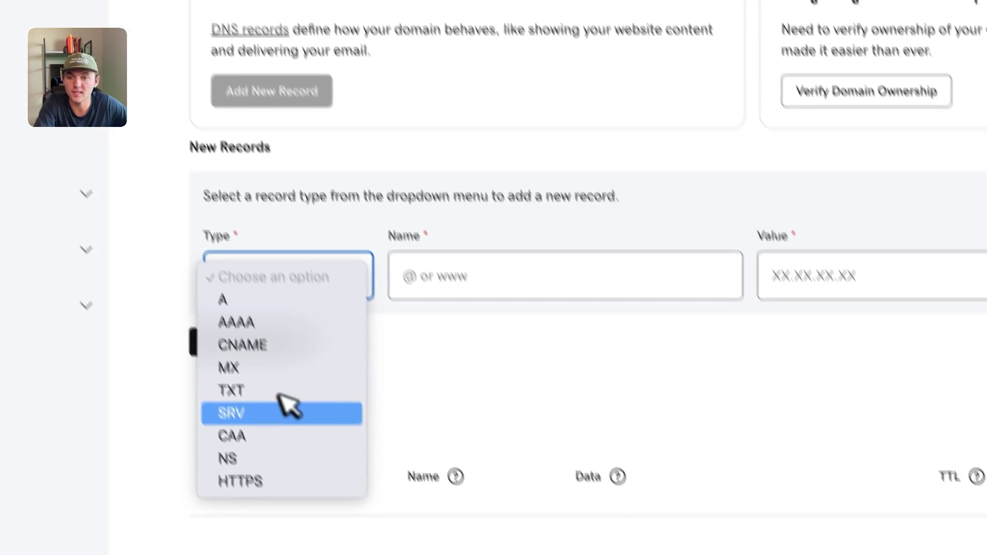
{"action": "left_click", "coordinate": [273, 392]}
{"action": "left_click", "coordinate": [495, 275]}
{"action": "key", "text": "ctrl+v"}
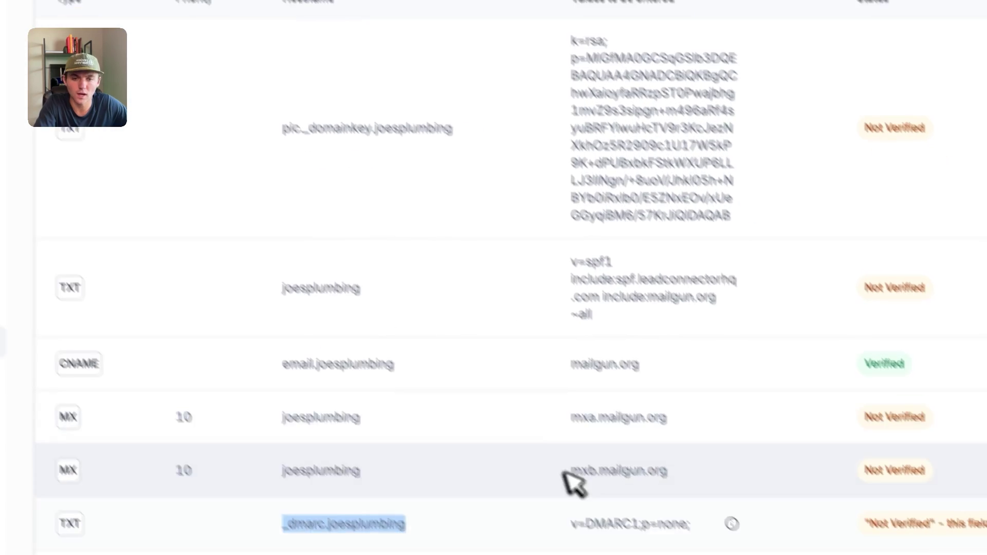
{"action": "left_click_drag", "start_coordinate": [543, 476], "coordinate": [609, 483]}
{"action": "key", "text": "ctrl+c"}
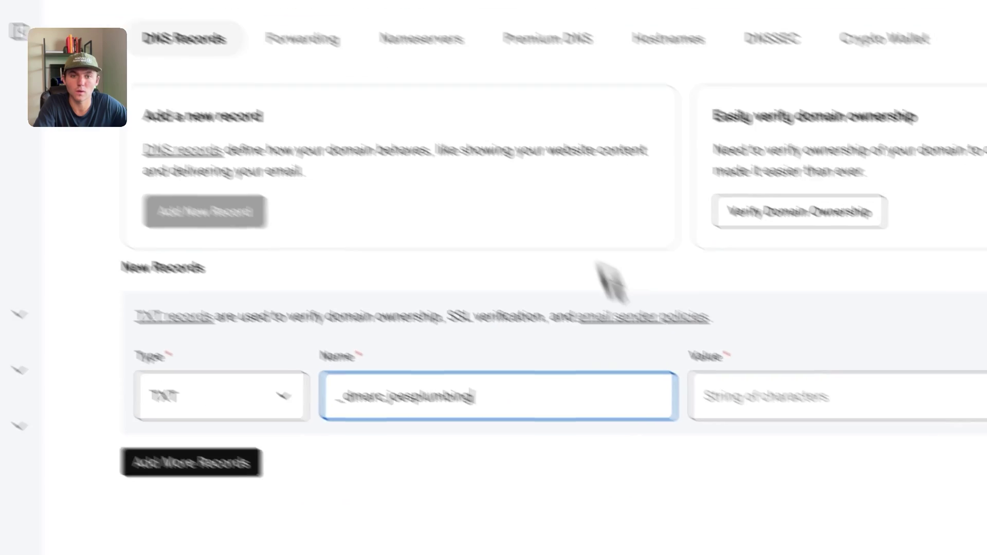
{"action": "left_click", "coordinate": [635, 353]}
{"action": "key", "text": "ctrl+v"}
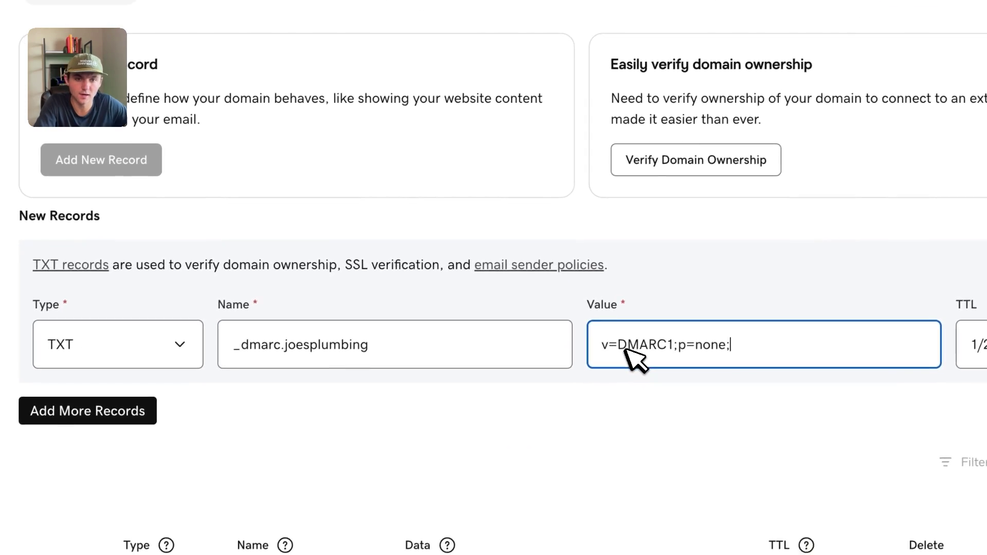
{"action": "left_click", "coordinate": [819, 392]}
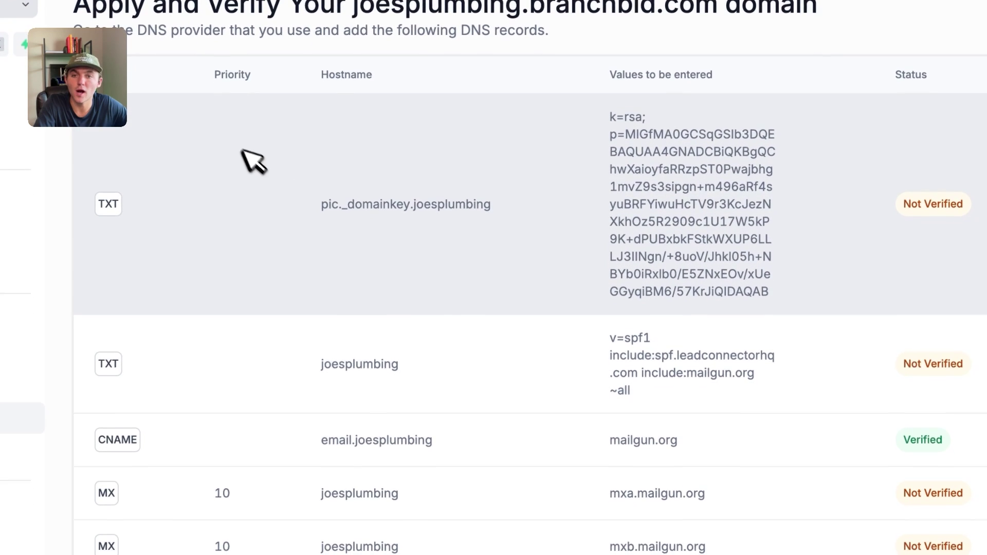
Re-run verification for joesplumbing.branchbid.com until DKIM, SPF, MX and DMARC records show Verified.
{"action": "left_click_drag", "start_coordinate": [271, 188], "coordinate": [808, 495]}
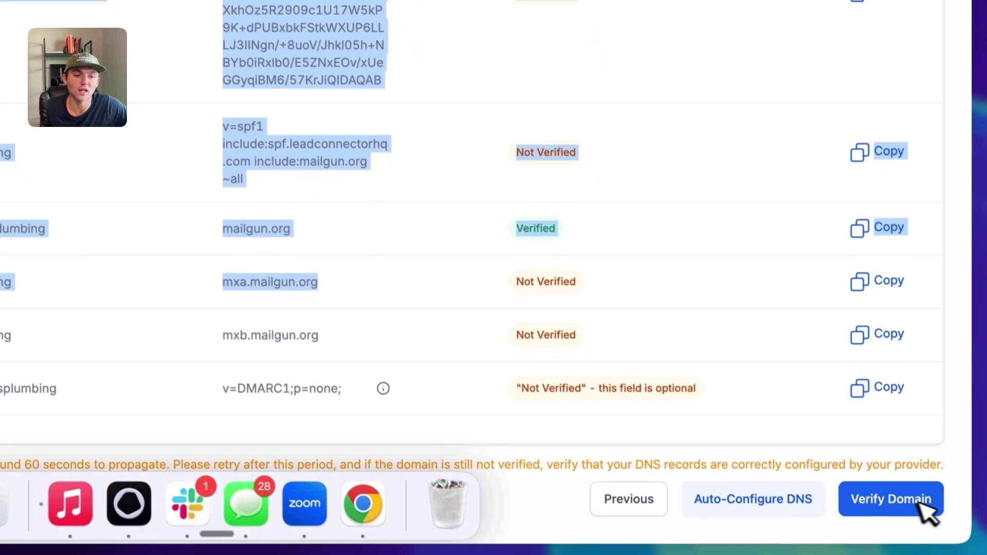
{"action": "left_click", "coordinate": [900, 494]}
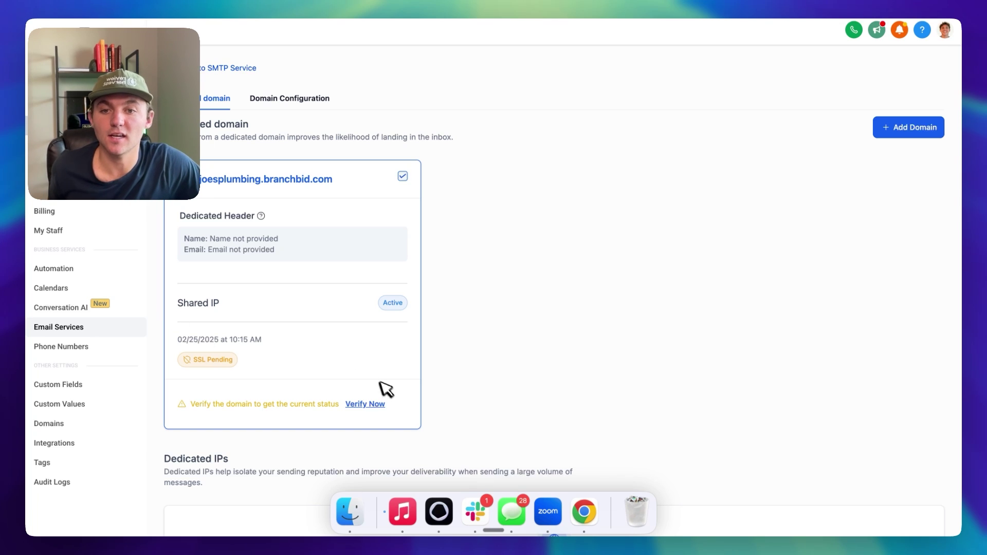
{"action": "left_click", "coordinate": [374, 404]}
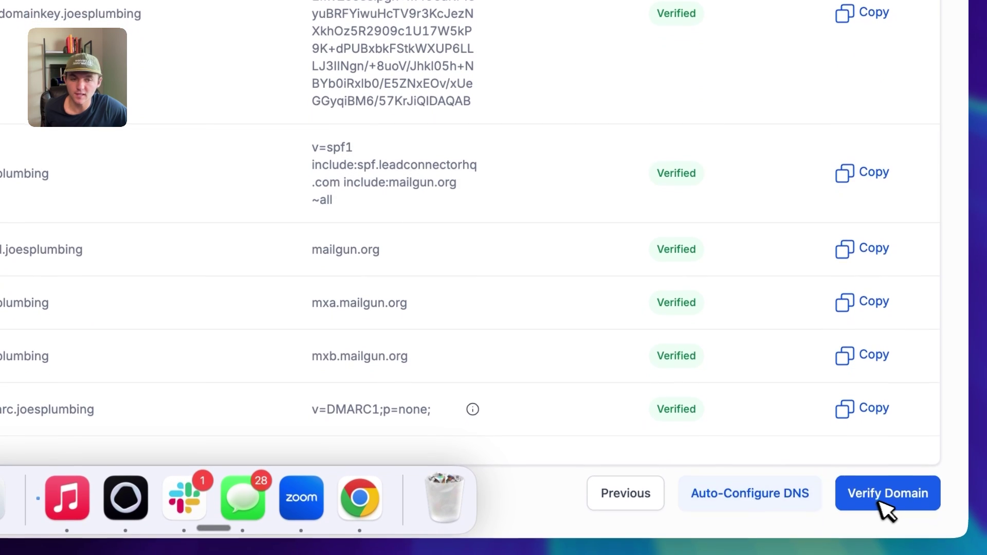
{"action": "left_click", "coordinate": [882, 498]}
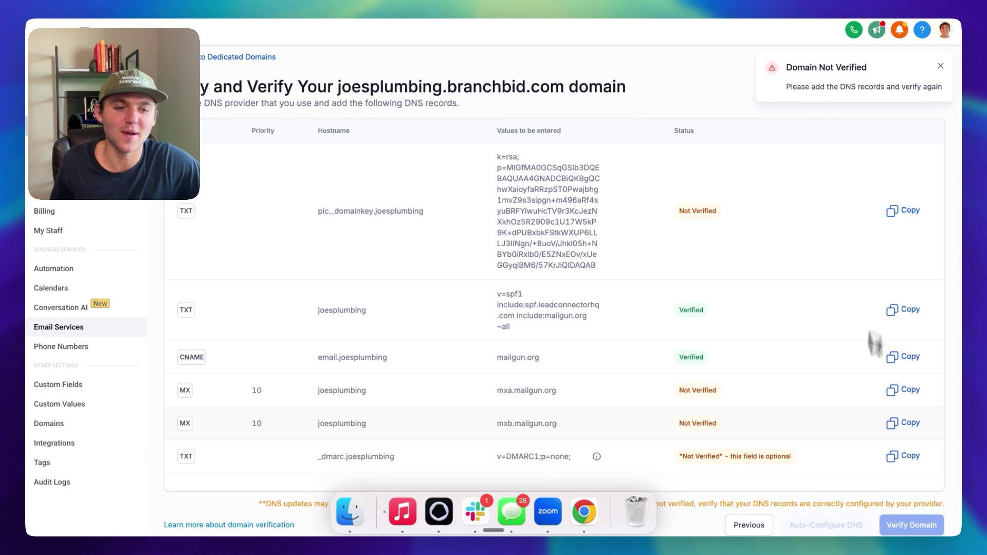
{"action": "scroll", "coordinate": [899, 494], "scroll_direction": "down", "scroll_amount": 1}
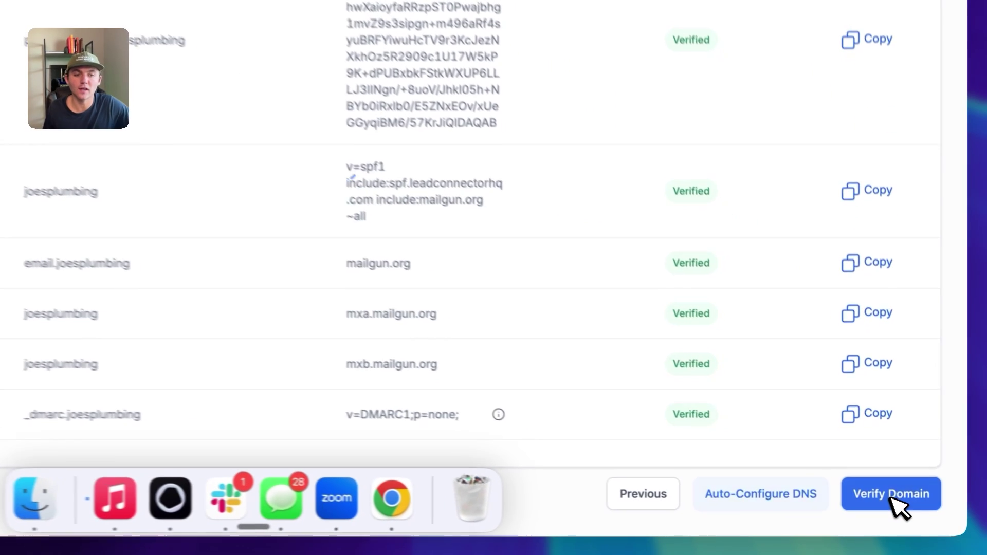
{"action": "left_click", "coordinate": [915, 509]}
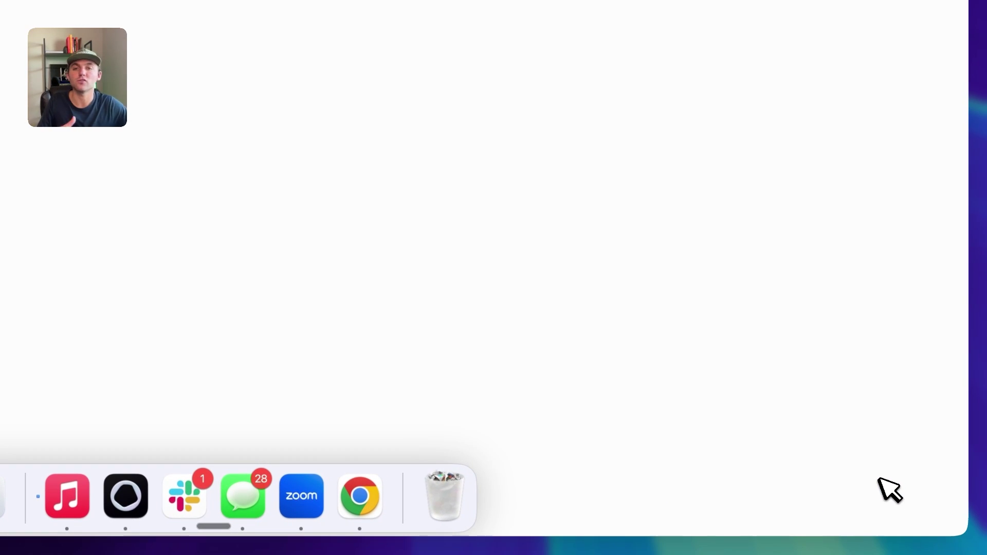